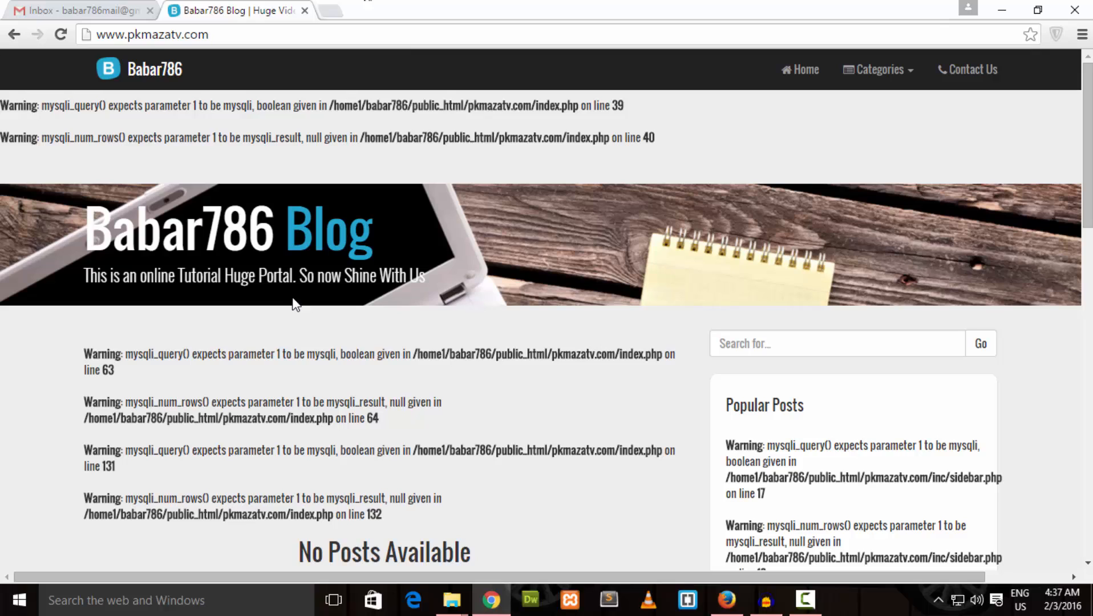
Open babar786.com/cpanel in a new browser tab and log in with the account username and password
{"action": "left_click", "coordinate": [333, 12]}
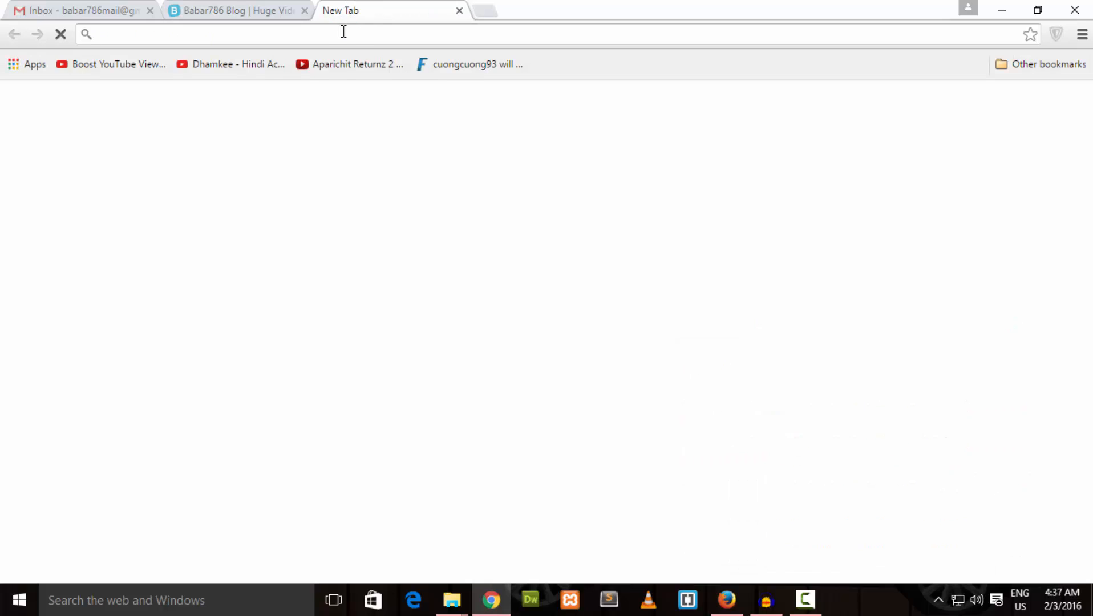
{"action": "type", "text": "babar786.com/"}
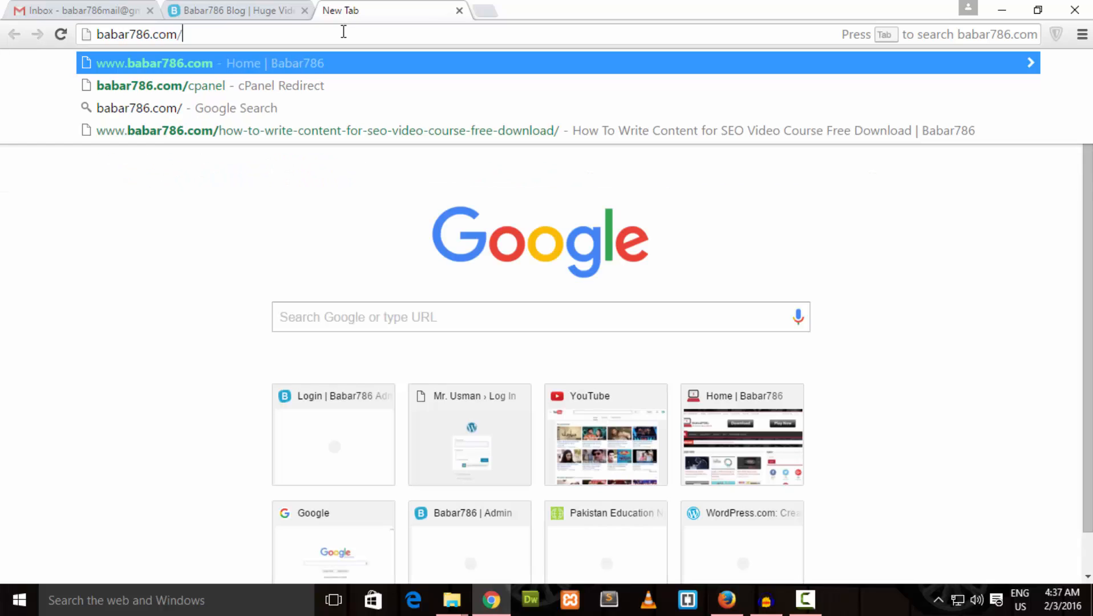
{"action": "type", "text": "cpanel"}
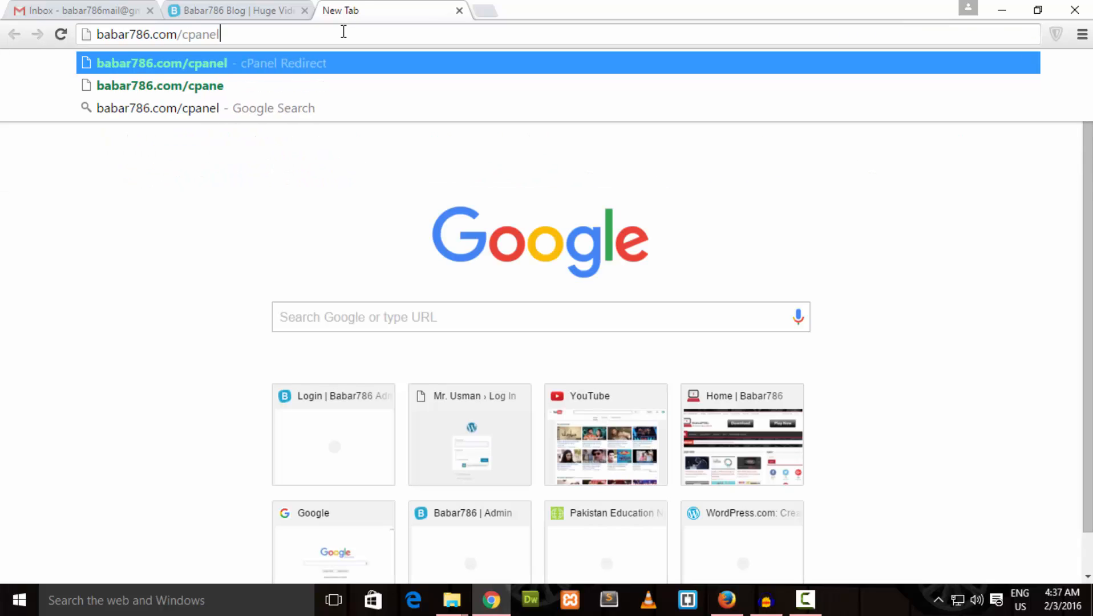
{"action": "key", "text": "Return"}
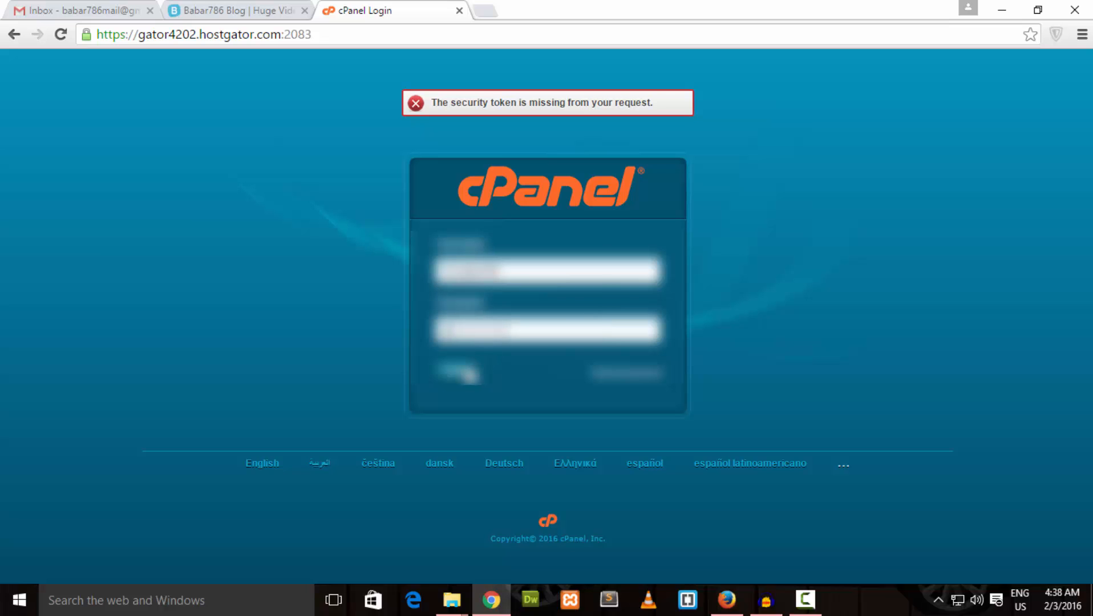
{"action": "left_click", "coordinate": [459, 372]}
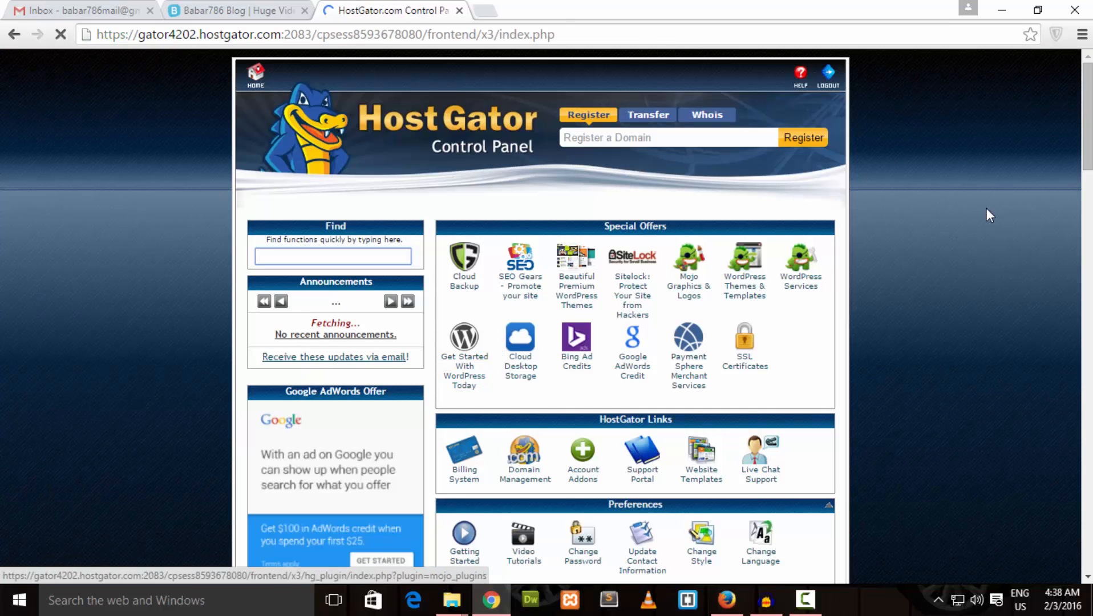
Open the MySQL Databases page from the hosting control panel's Databases section
{"action": "scroll", "coordinate": [990, 216], "scroll_direction": "down", "scroll_amount": 15}
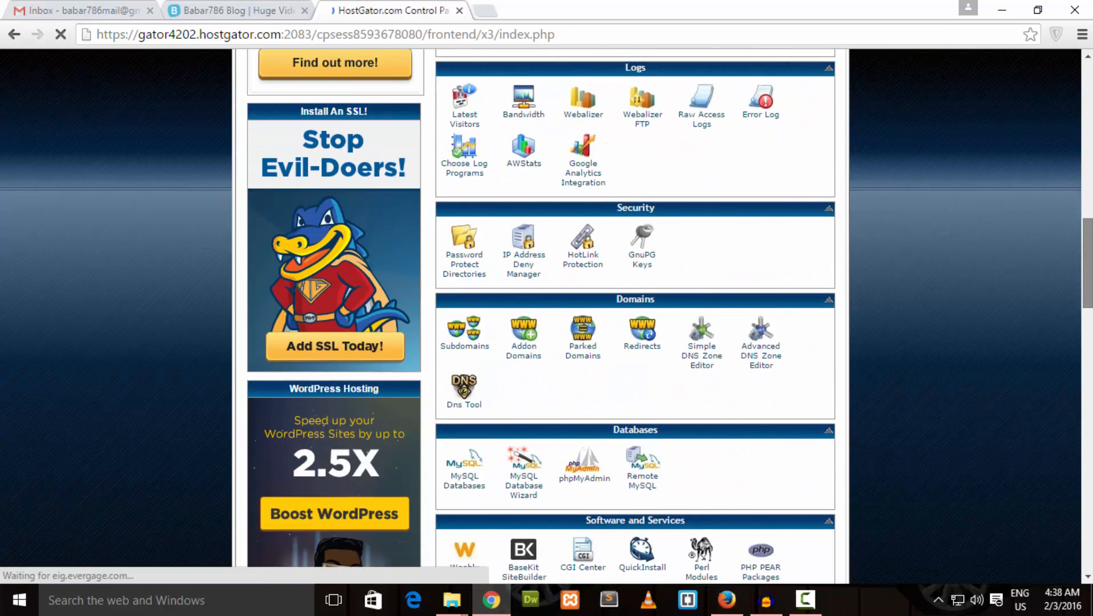
{"action": "scroll", "coordinate": [636, 314], "scroll_direction": "down", "scroll_amount": 1}
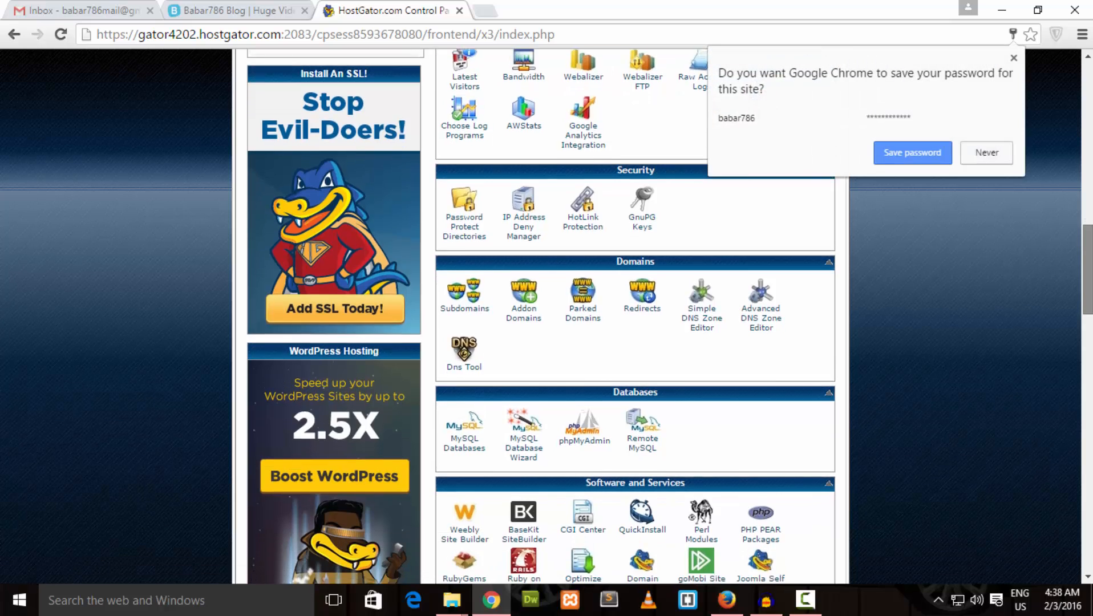
{"action": "scroll", "coordinate": [323, 385], "scroll_direction": "down", "scroll_amount": 3}
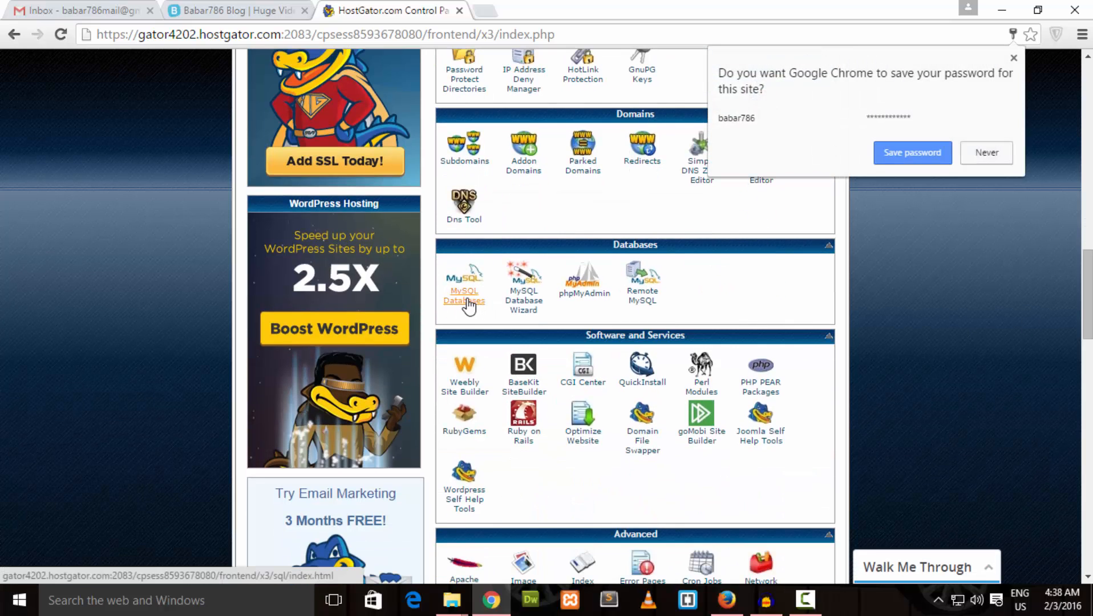
{"action": "left_click", "coordinate": [468, 305]}
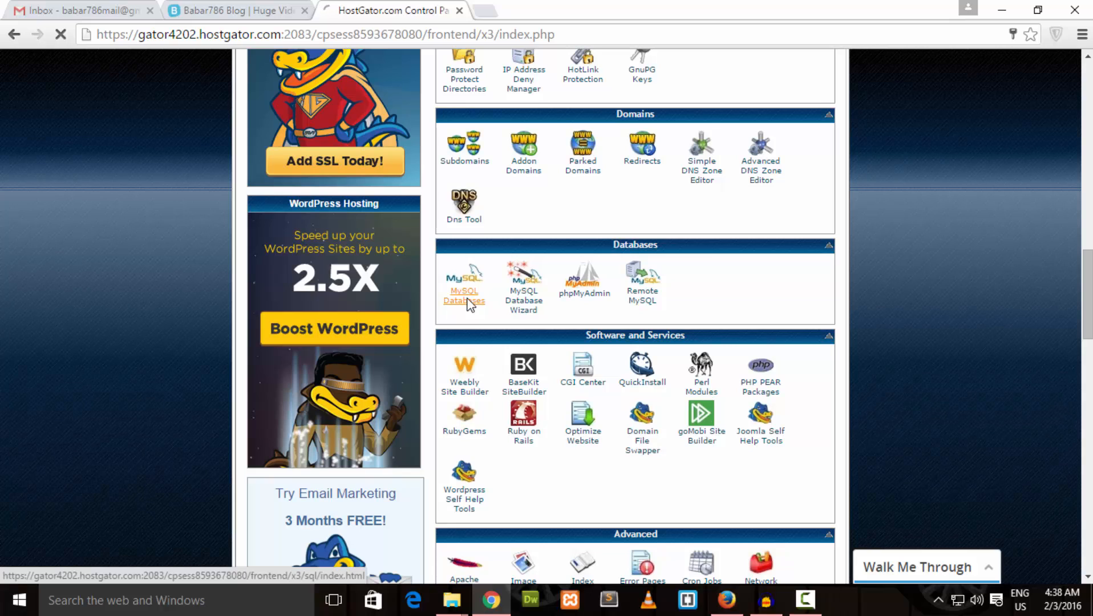
Load localhost/phpmyadmin in another new browser tab
{"action": "left_click", "coordinate": [483, 12]}
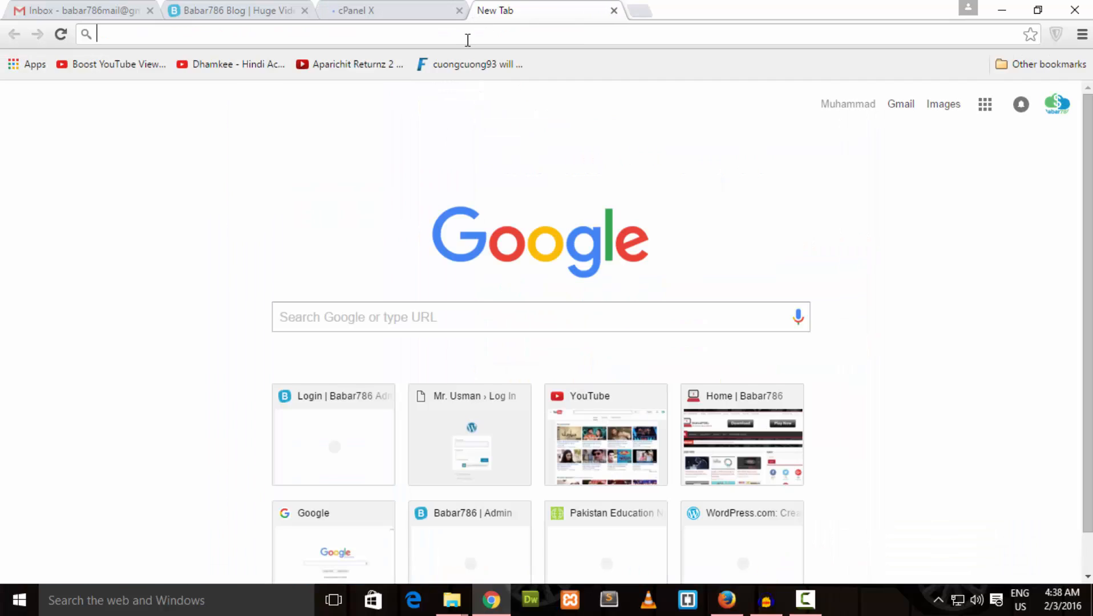
{"action": "type", "text": "loc"}
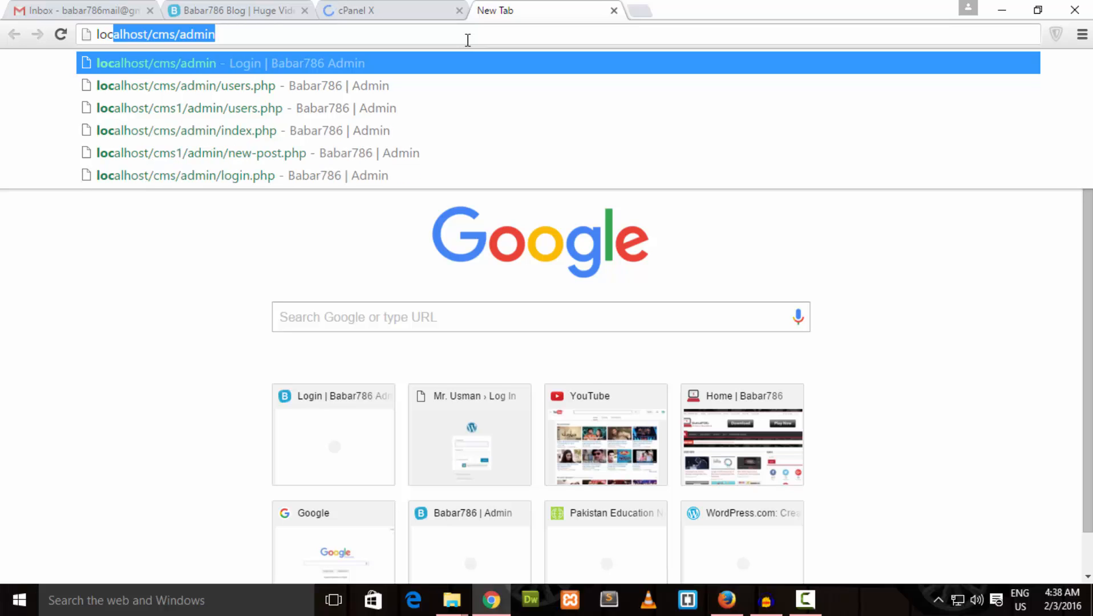
{"action": "type", "text": "alhost/"}
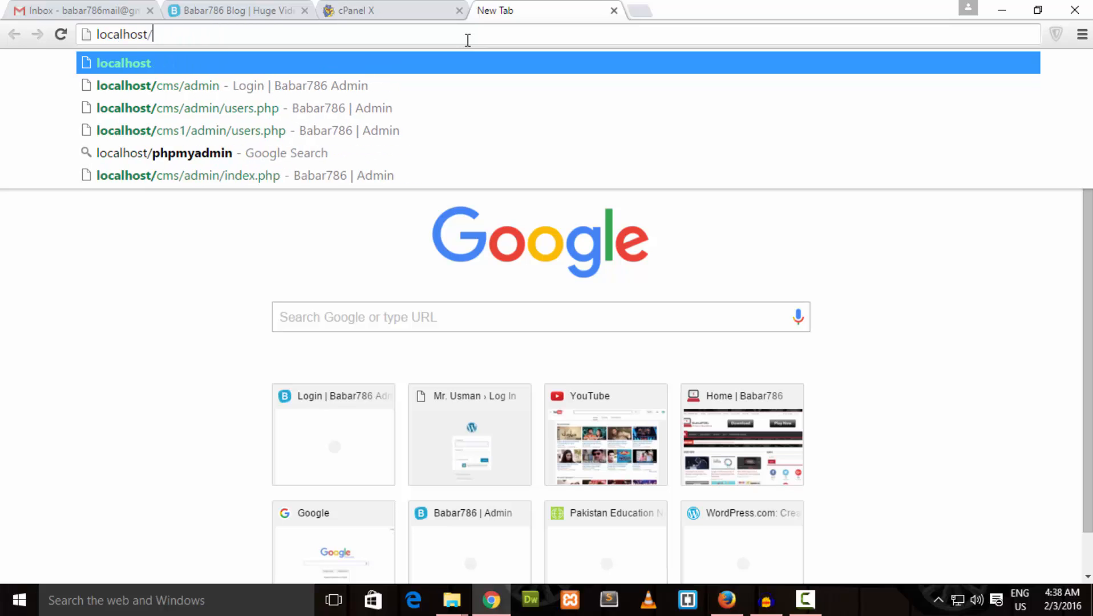
{"action": "type", "text": "phpm"}
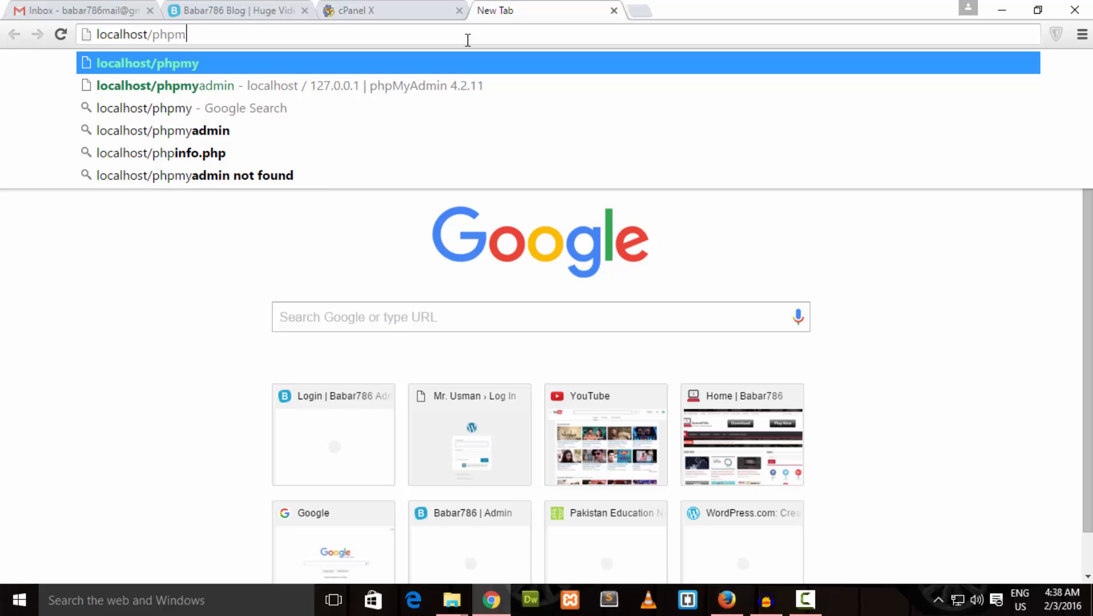
{"action": "type", "text": "yadmin"}
{"action": "key", "text": "Return"}
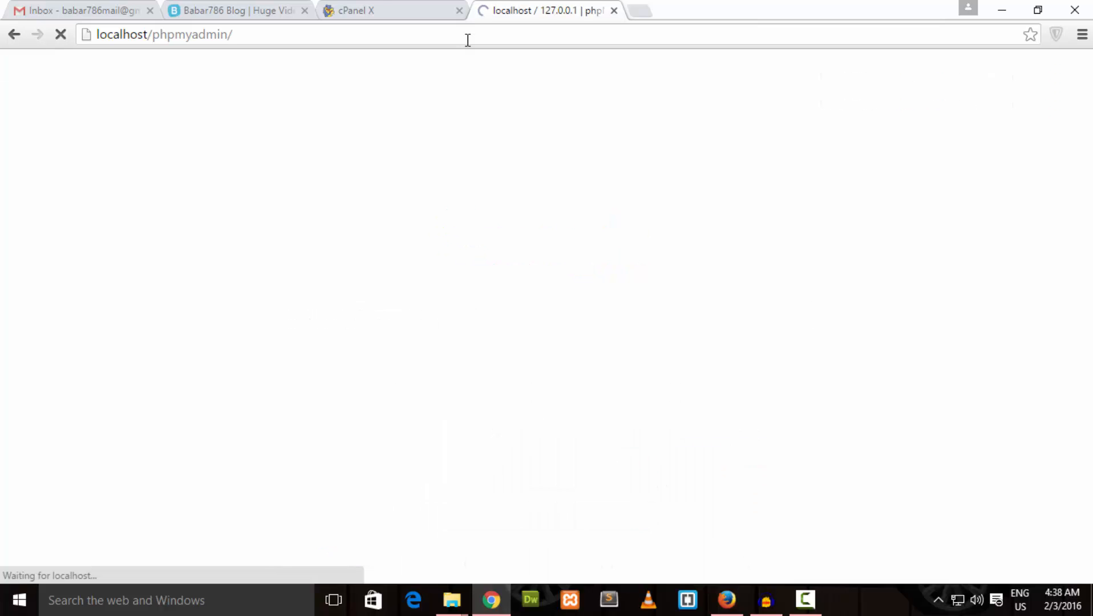
Create a new MySQL database with the name suffix cms in cPanel and return to the database overview
{"action": "left_click", "coordinate": [353, 8]}
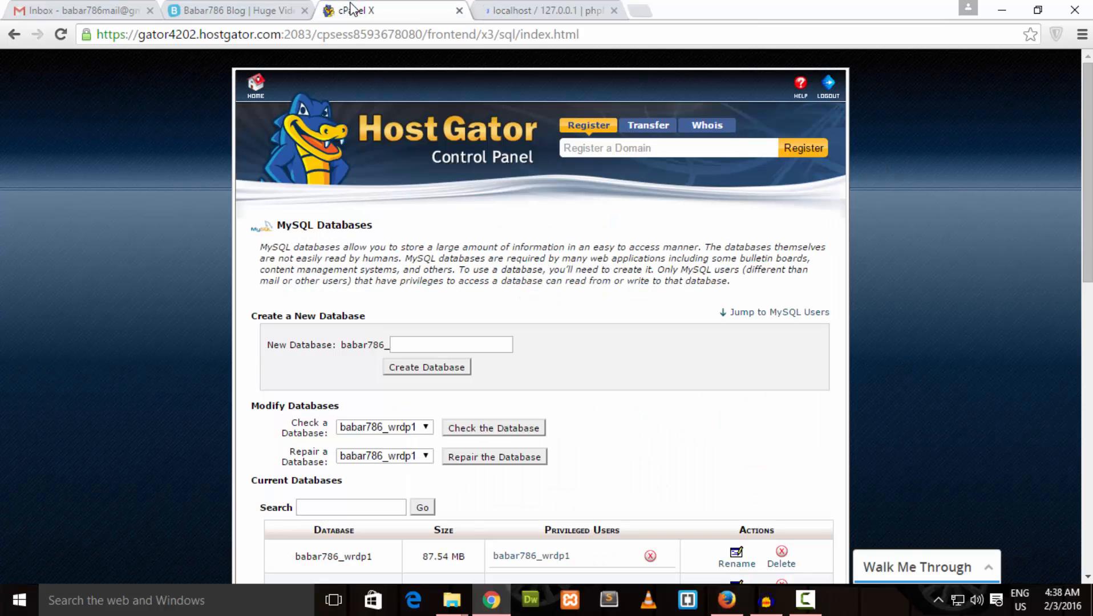
{"action": "left_click_drag", "start_coordinate": [1089, 219], "coordinate": [1089, 308]}
{"action": "left_click", "coordinate": [431, 130]}
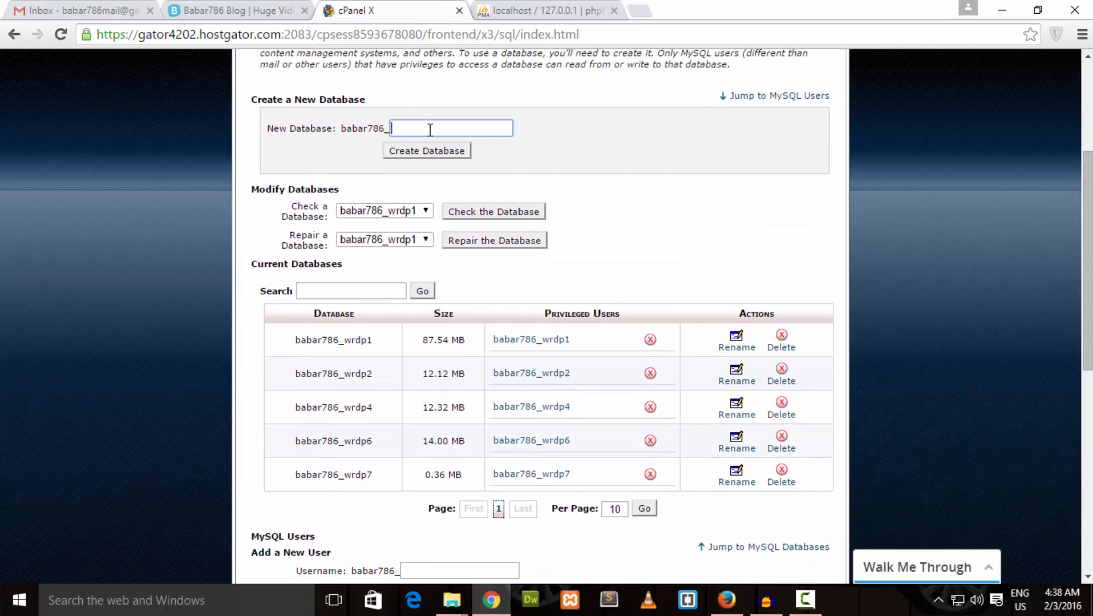
{"action": "type", "text": "cms"}
{"action": "left_click", "coordinate": [420, 152]}
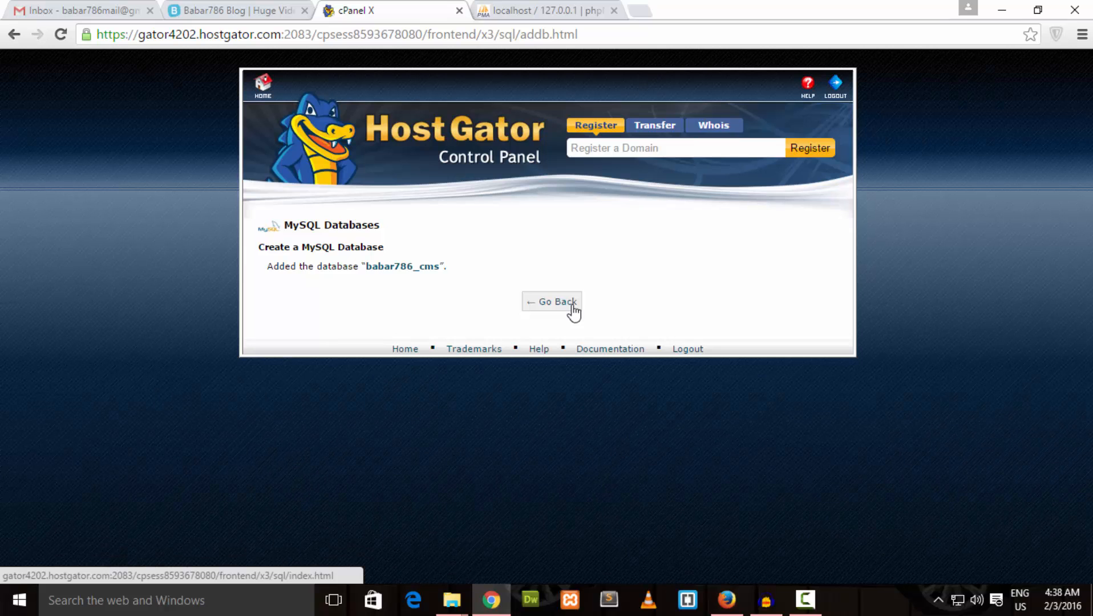
{"action": "left_click", "coordinate": [573, 309]}
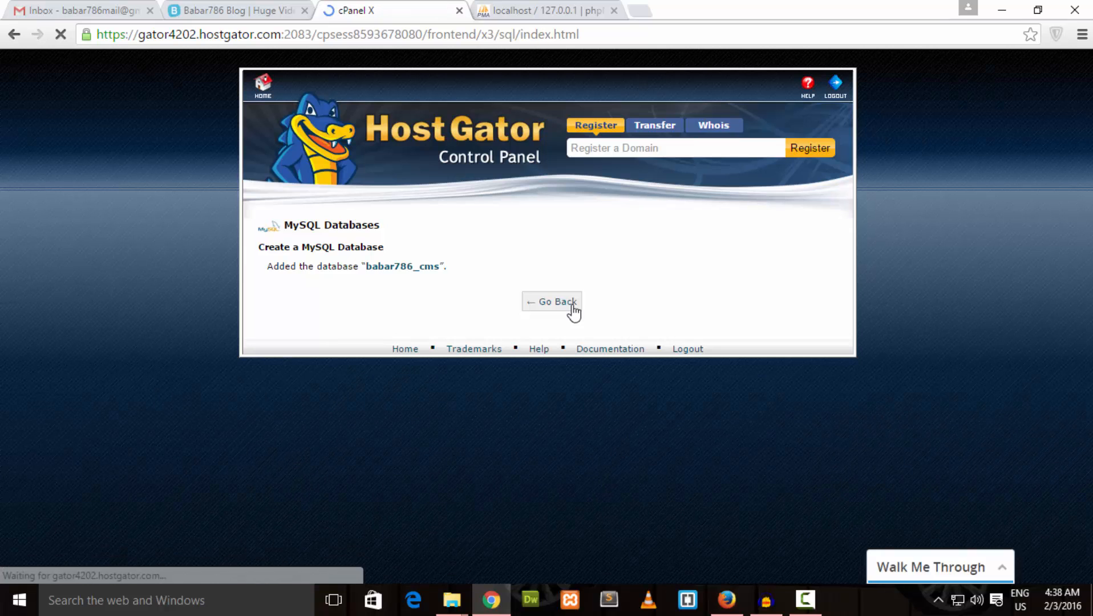
Create a MySQL user with the name suffix cmsuser, enter and repeat its password, and return to the database overview
{"action": "scroll", "coordinate": [573, 309], "scroll_direction": "down", "scroll_amount": 5}
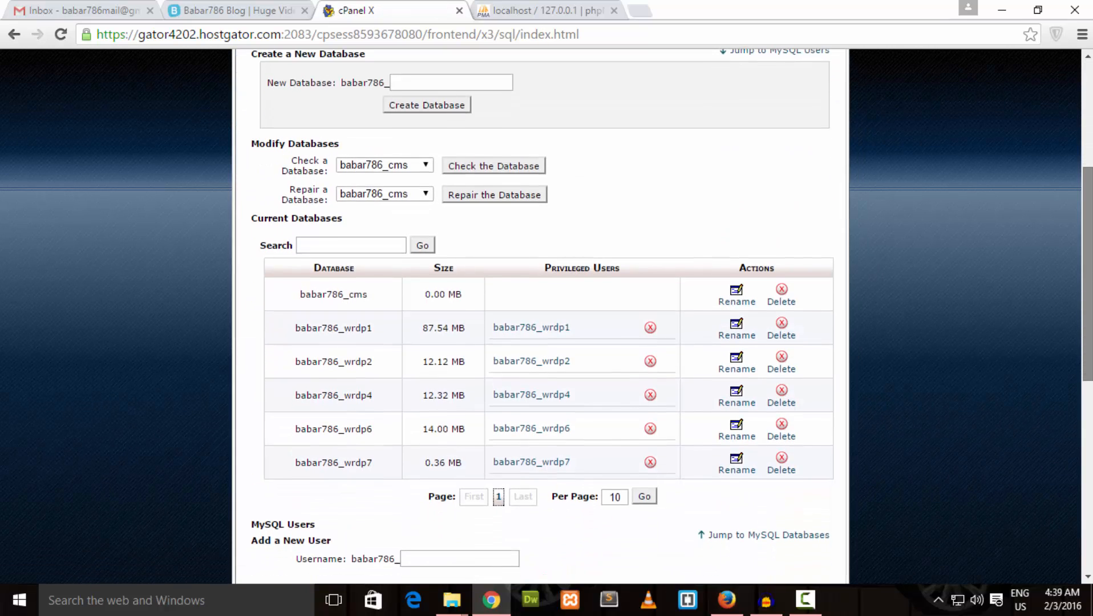
{"action": "scroll", "coordinate": [786, 365], "scroll_direction": "down", "scroll_amount": 3}
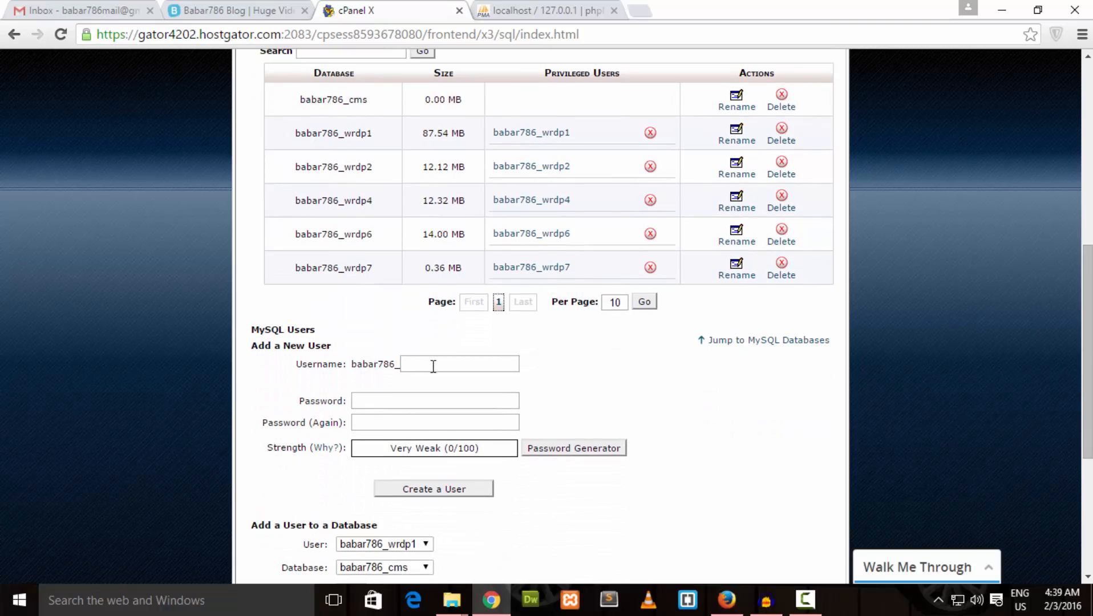
{"action": "left_click", "coordinate": [433, 366]}
{"action": "type", "text": "cmsuser"}
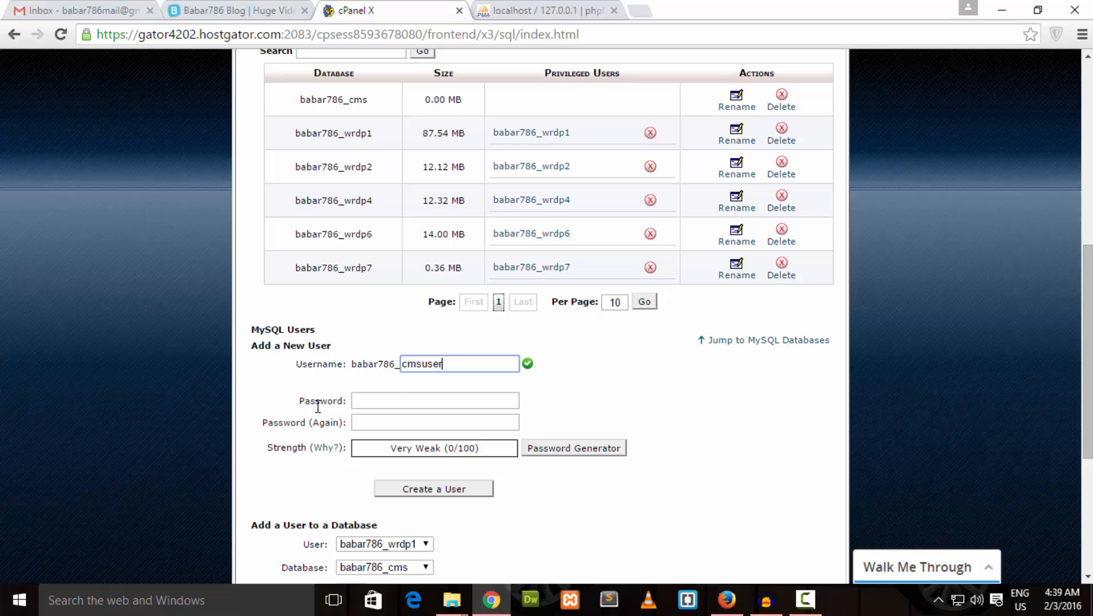
{"action": "left_click", "coordinate": [368, 399]}
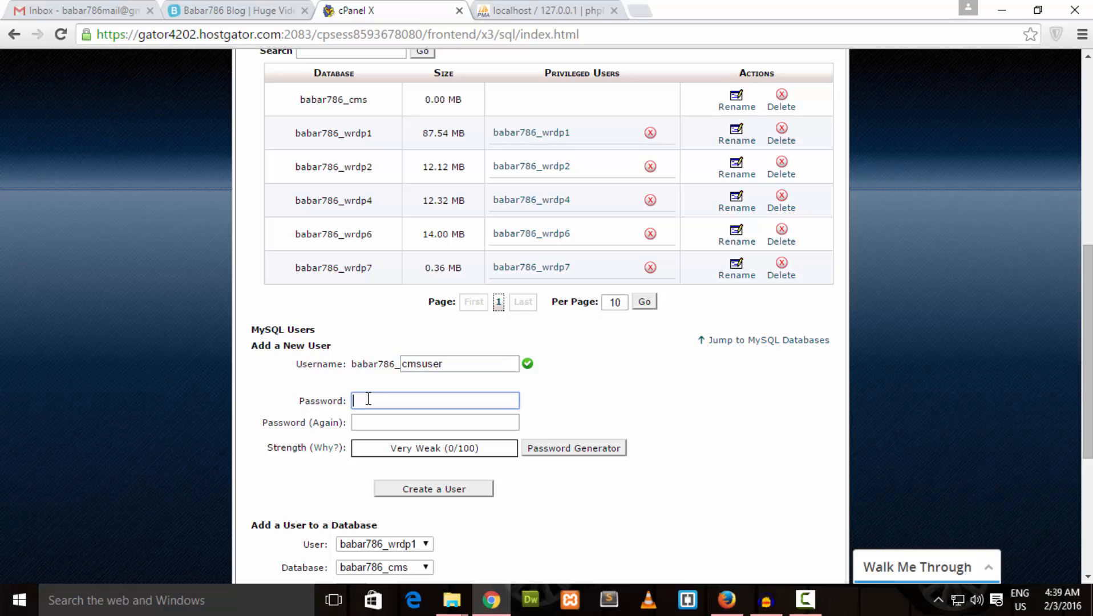
{"action": "type", "text": "•••"}
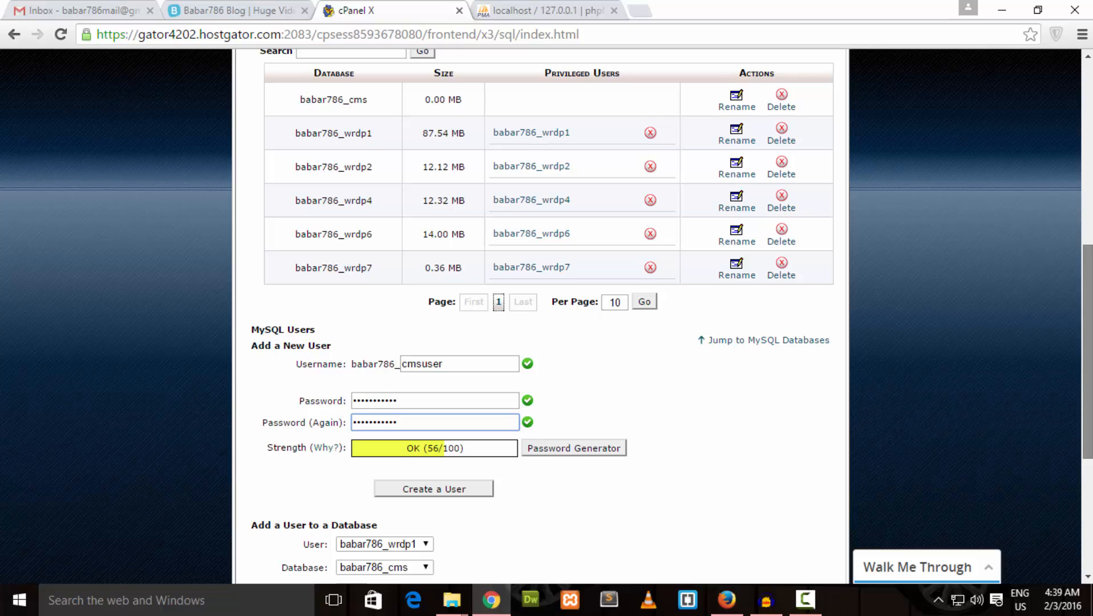
{"action": "scroll", "coordinate": [424, 333], "scroll_direction": "down", "scroll_amount": 3}
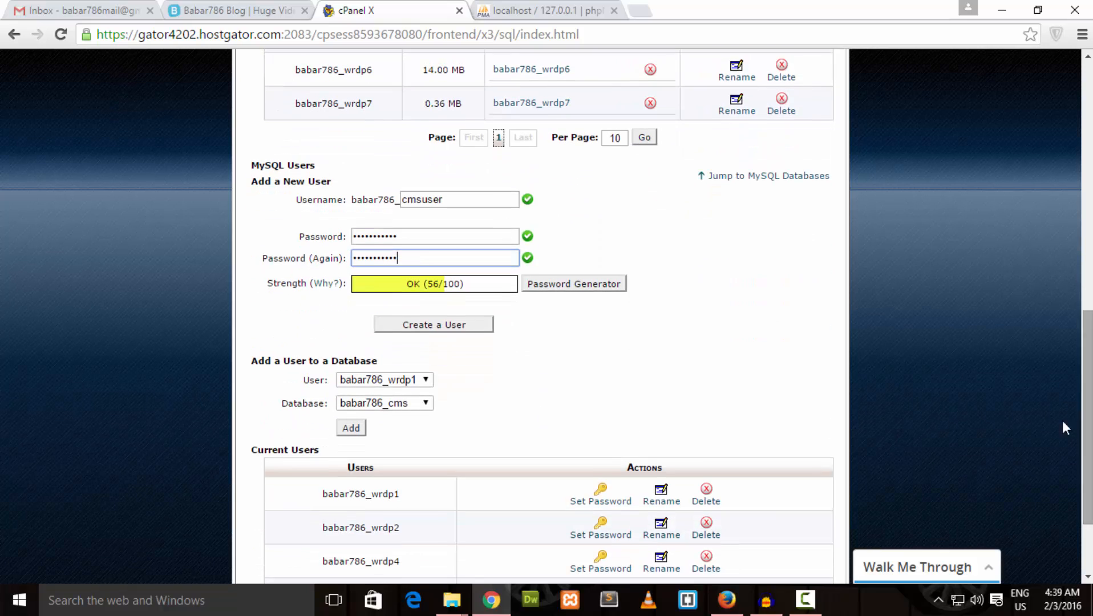
{"action": "left_click", "coordinate": [424, 325]}
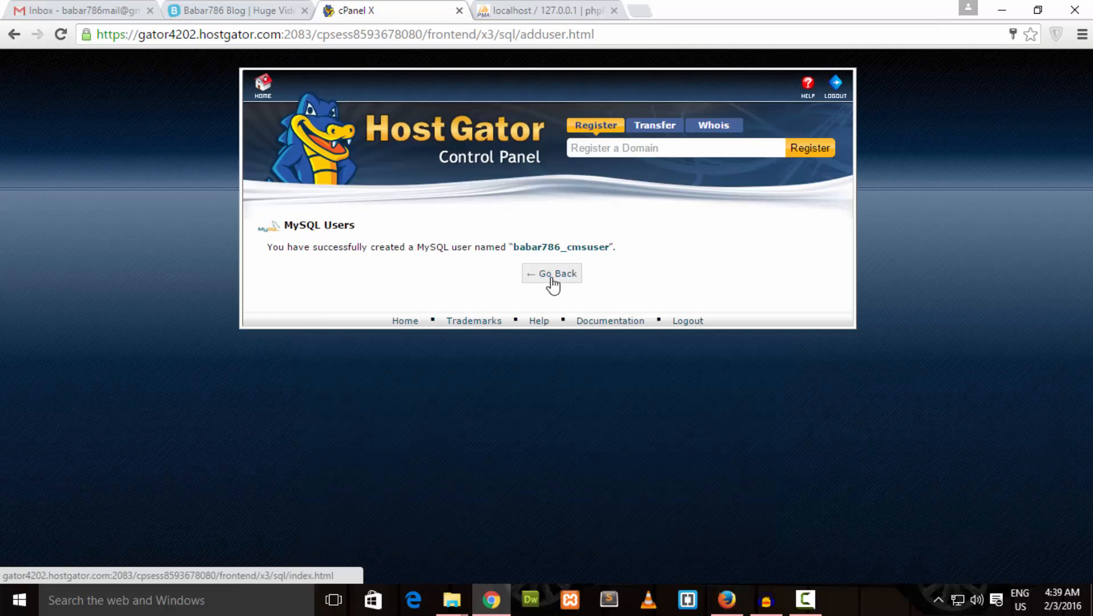
{"action": "left_click", "coordinate": [553, 275]}
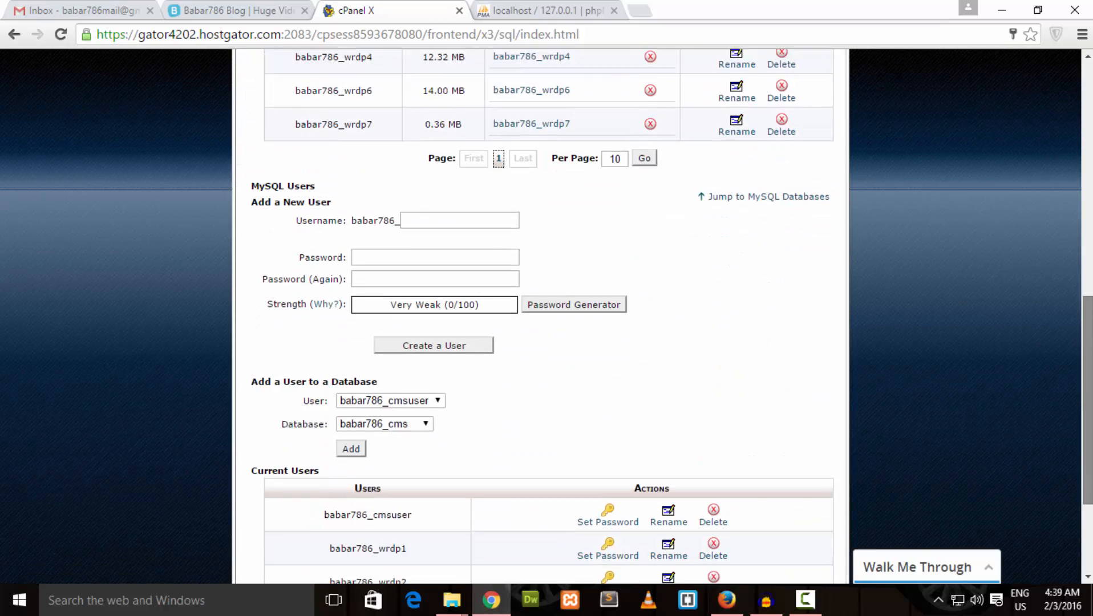
Add the user babar786_cmsuser to the database babar786_cms
{"action": "scroll", "coordinate": [552, 284], "scroll_direction": "down", "scroll_amount": 2}
{"action": "scroll", "coordinate": [556, 408], "scroll_direction": "down", "scroll_amount": 1}
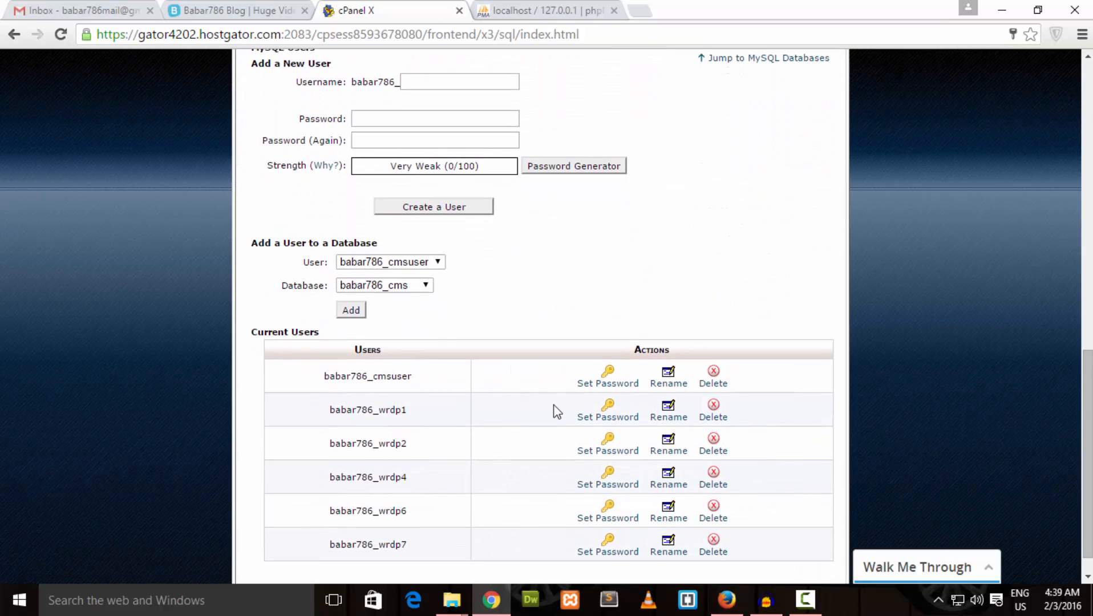
{"action": "left_click", "coordinate": [430, 264]}
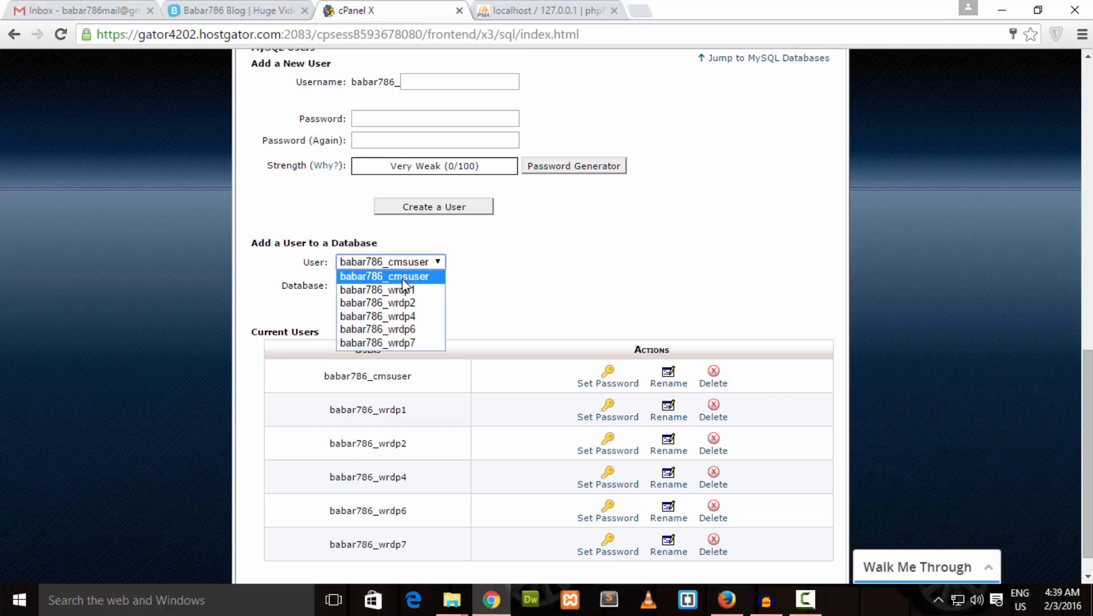
{"action": "left_click", "coordinate": [404, 278]}
{"action": "left_click", "coordinate": [405, 288]}
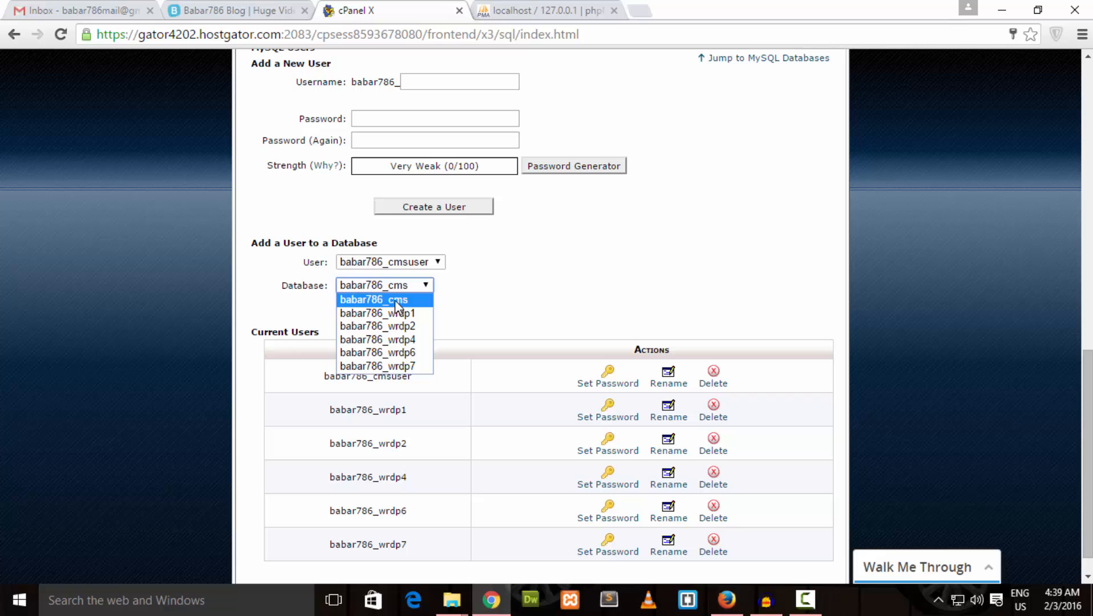
{"action": "left_click", "coordinate": [469, 311]}
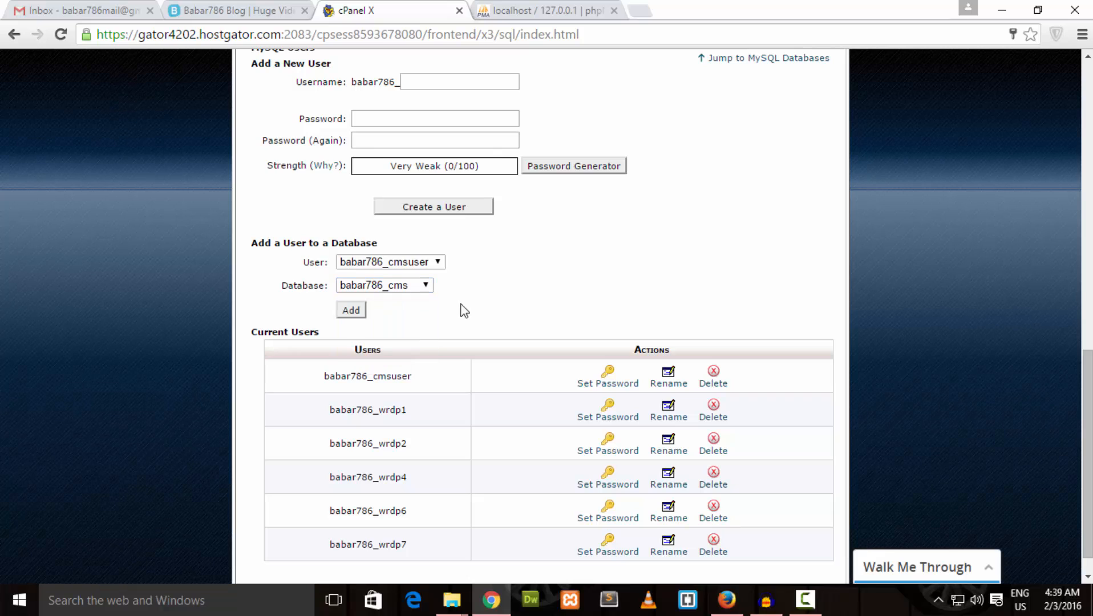
{"action": "left_click", "coordinate": [351, 311]}
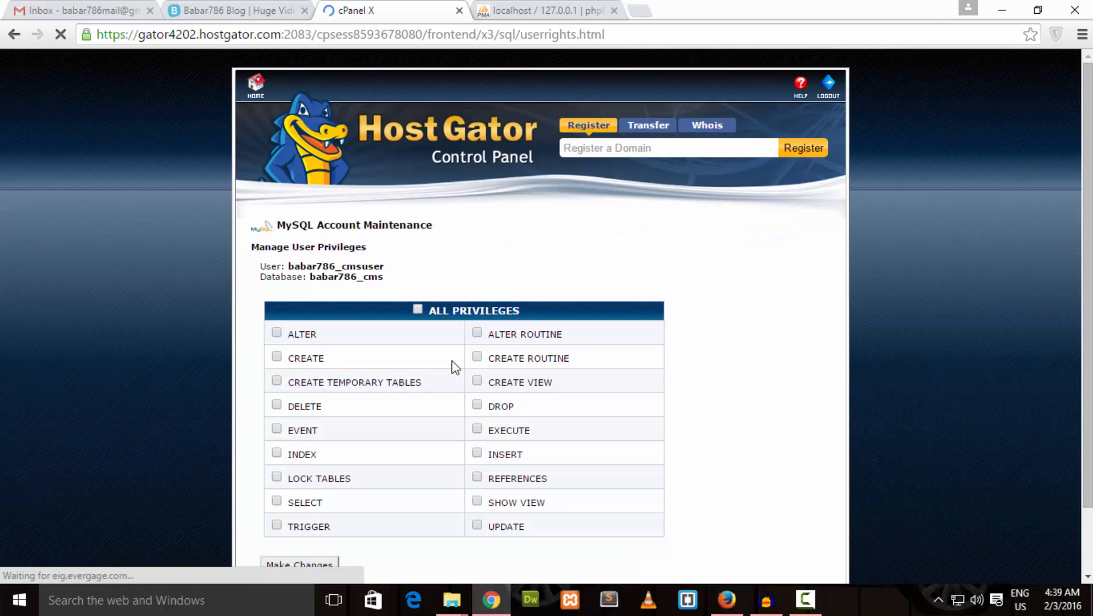
Grant babar786_cmsuser all privileges on babar786_cms and return to the MySQL Databases page
{"action": "left_click", "coordinate": [418, 309]}
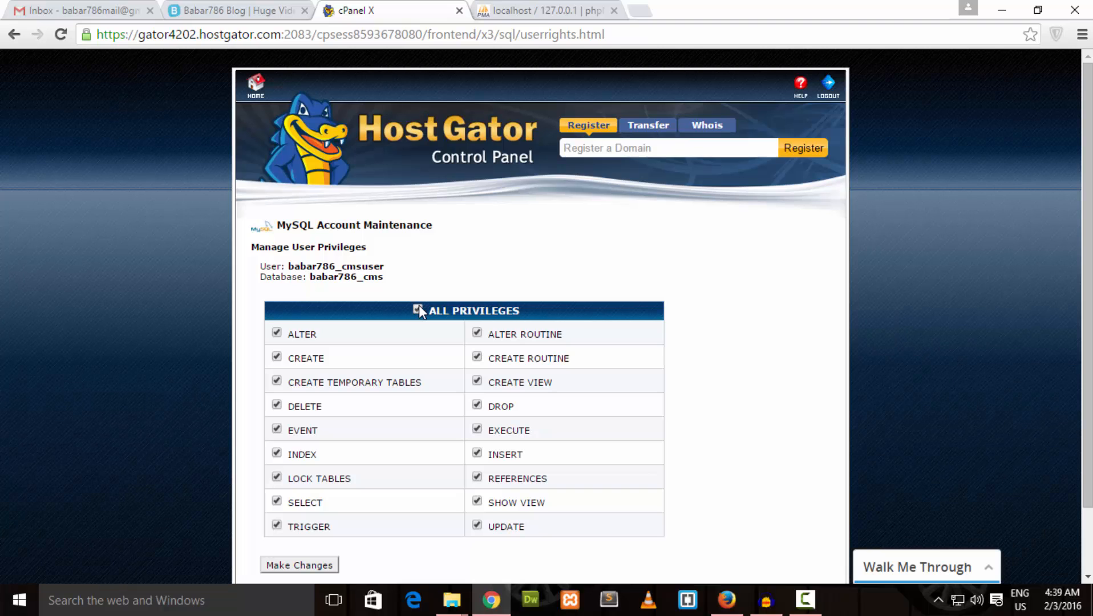
{"action": "scroll", "coordinate": [793, 468], "scroll_direction": "down", "scroll_amount": 3}
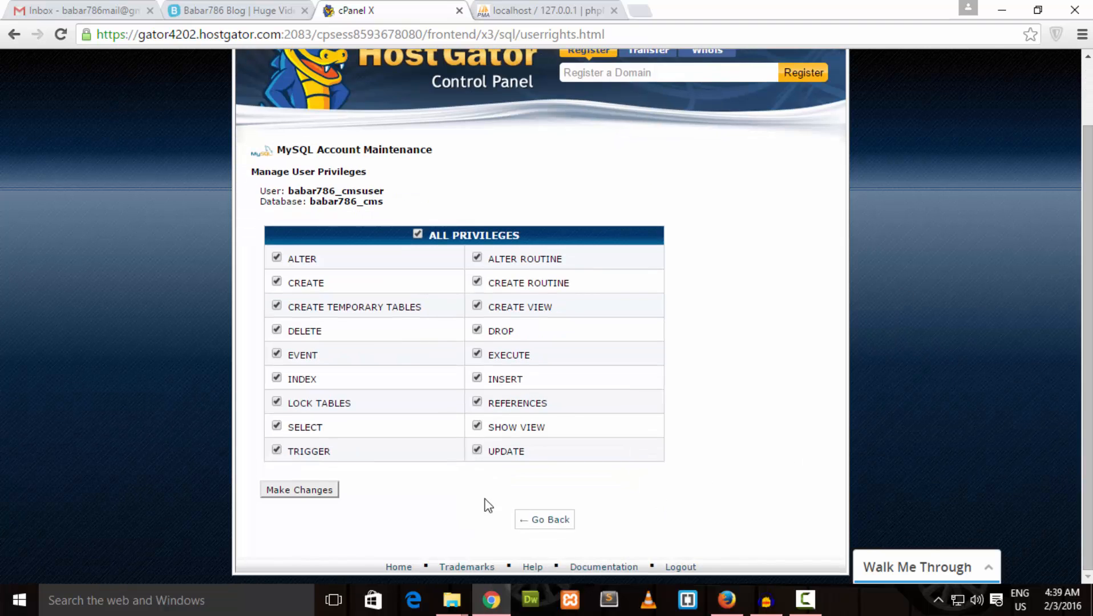
{"action": "left_click", "coordinate": [289, 495]}
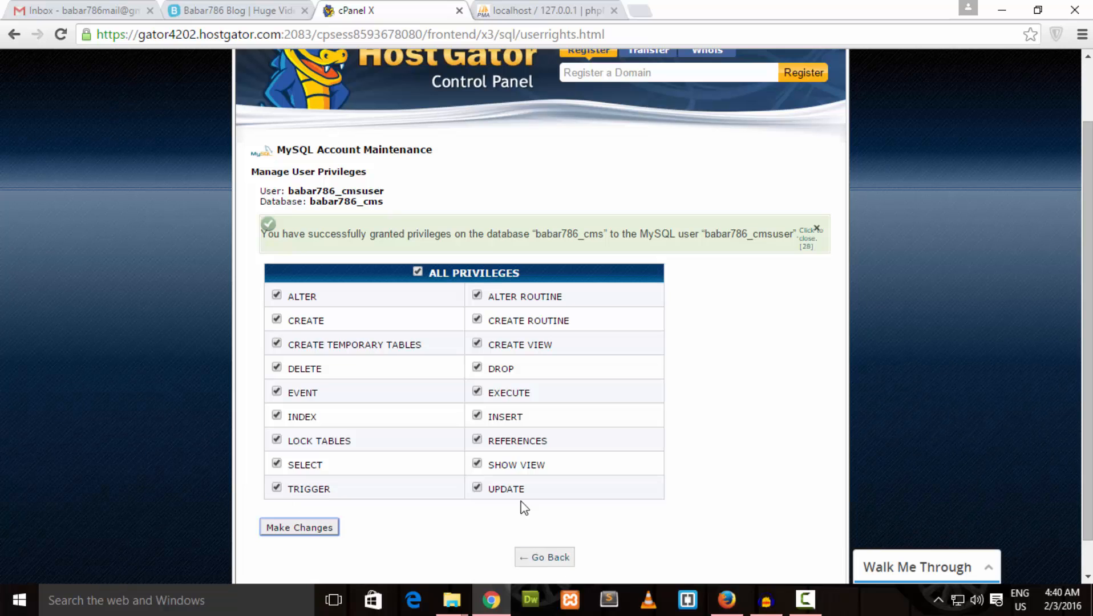
{"action": "left_click", "coordinate": [543, 560]}
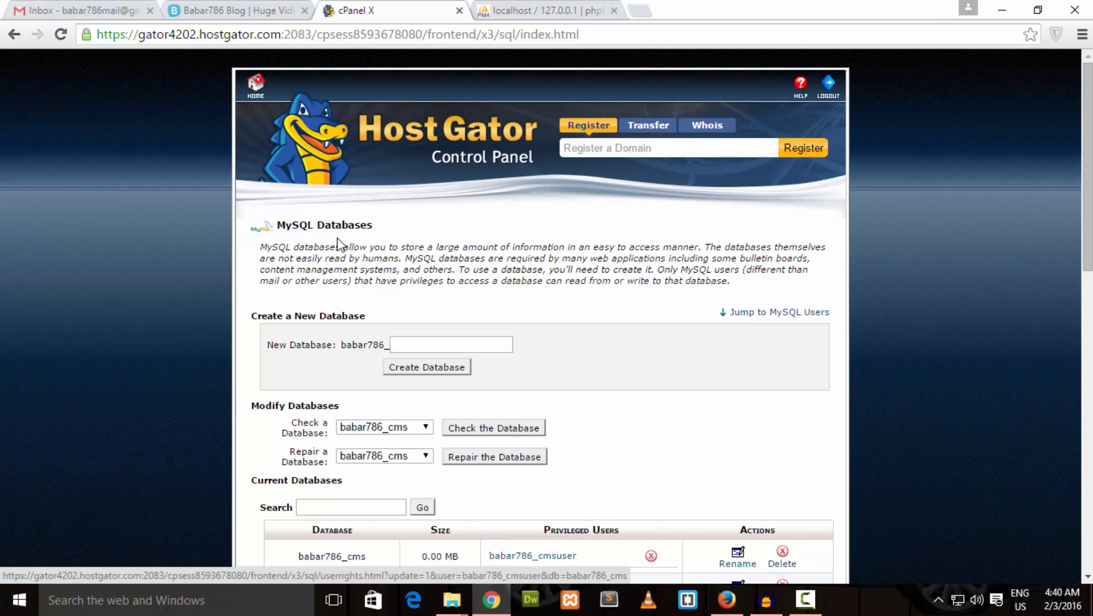
Return to the cPanel home page and export the local cms database from localhost phpMyAdmin with the Quick method in SQL format
{"action": "left_click", "coordinate": [255, 84]}
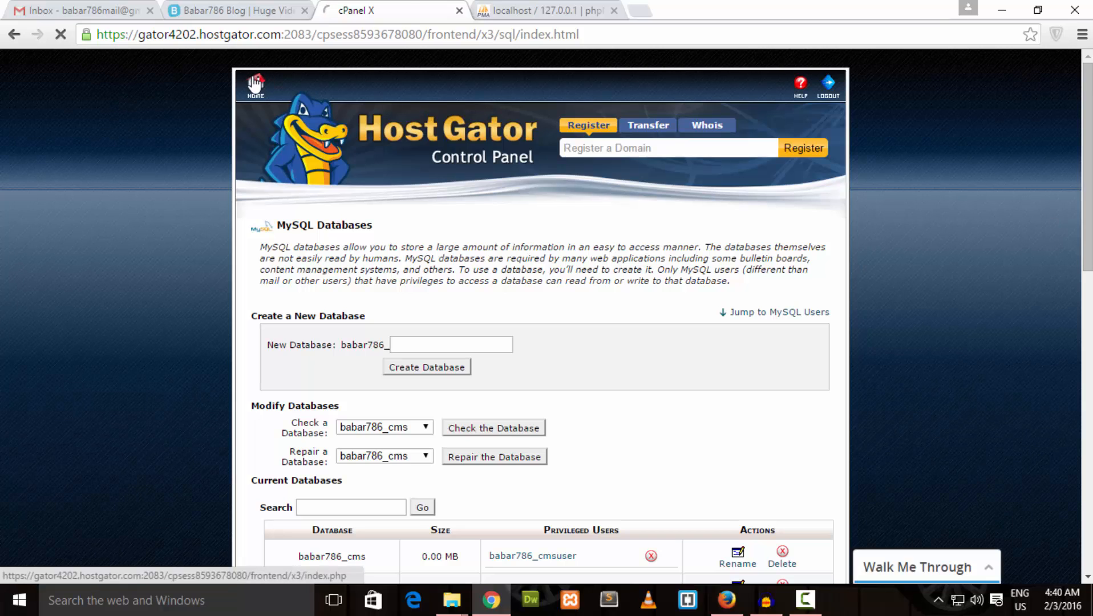
{"action": "left_click", "coordinate": [554, 9]}
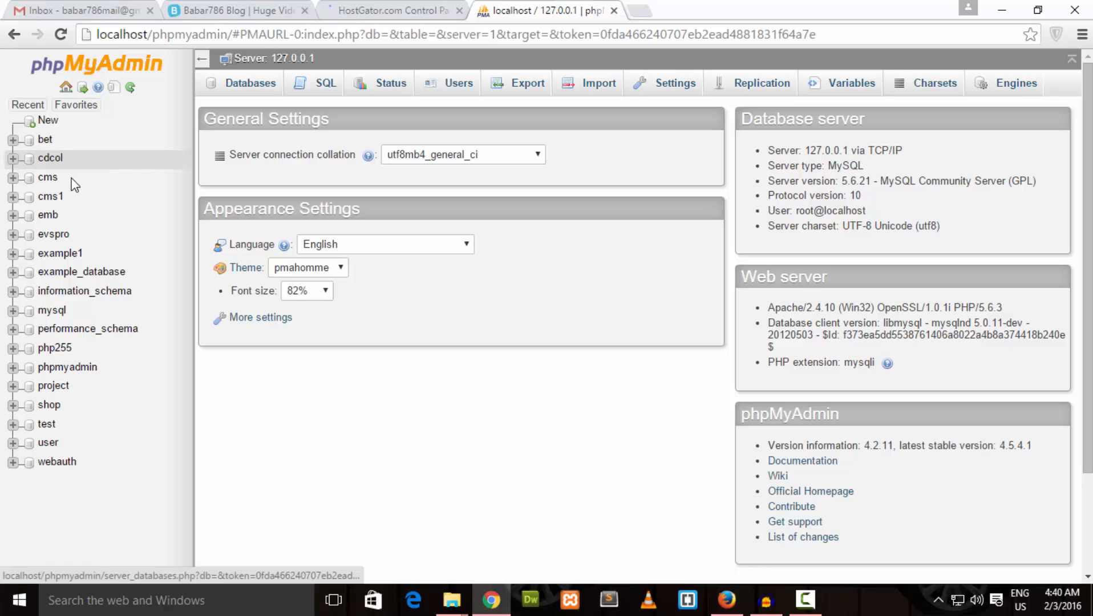
{"action": "left_click", "coordinate": [48, 178]}
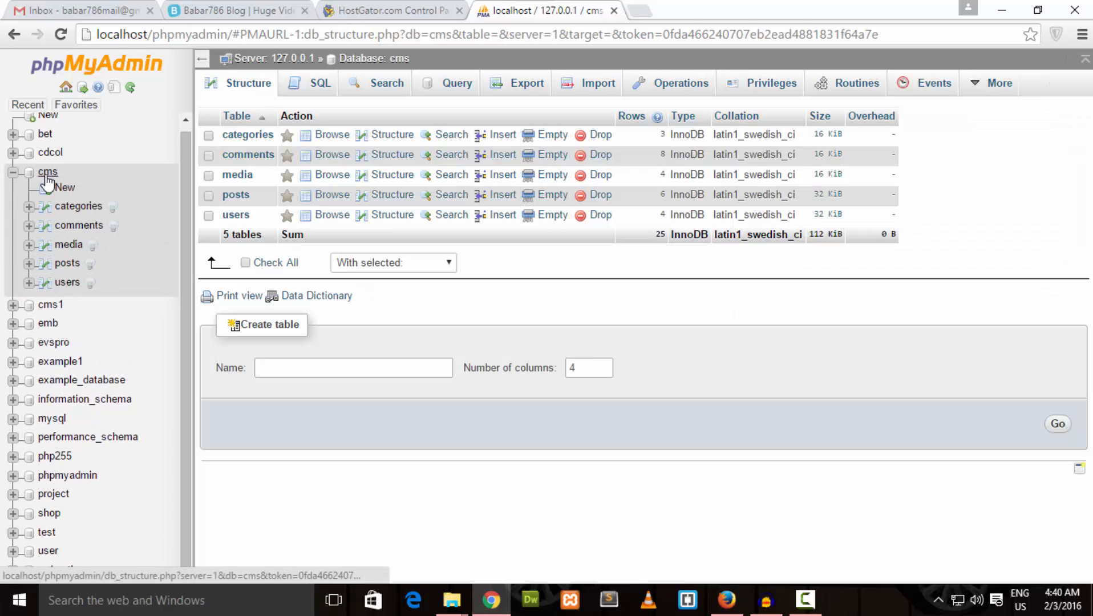
{"action": "left_click", "coordinate": [521, 84]}
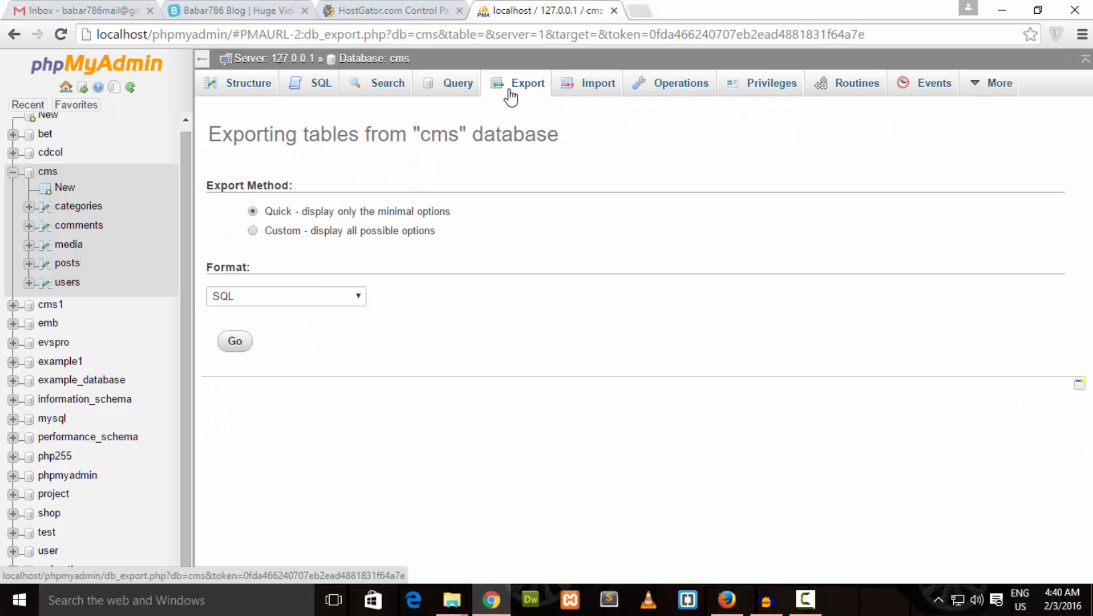
{"action": "left_click", "coordinate": [235, 343]}
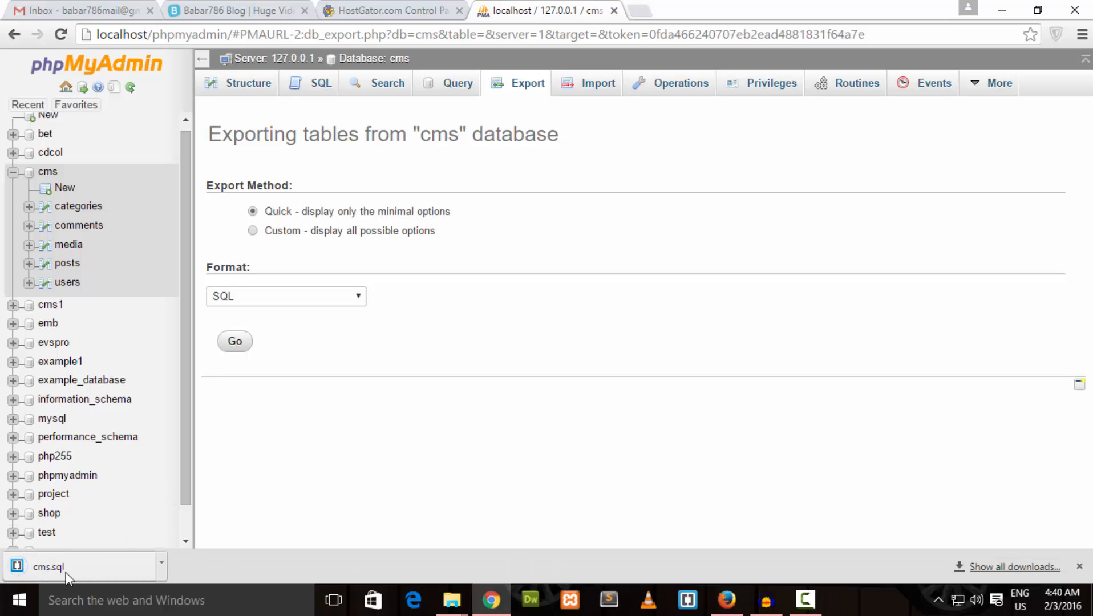
Locate the downloaded cms.sql in the Downloads folder and put it on the desktop
{"action": "left_click", "coordinate": [162, 573]}
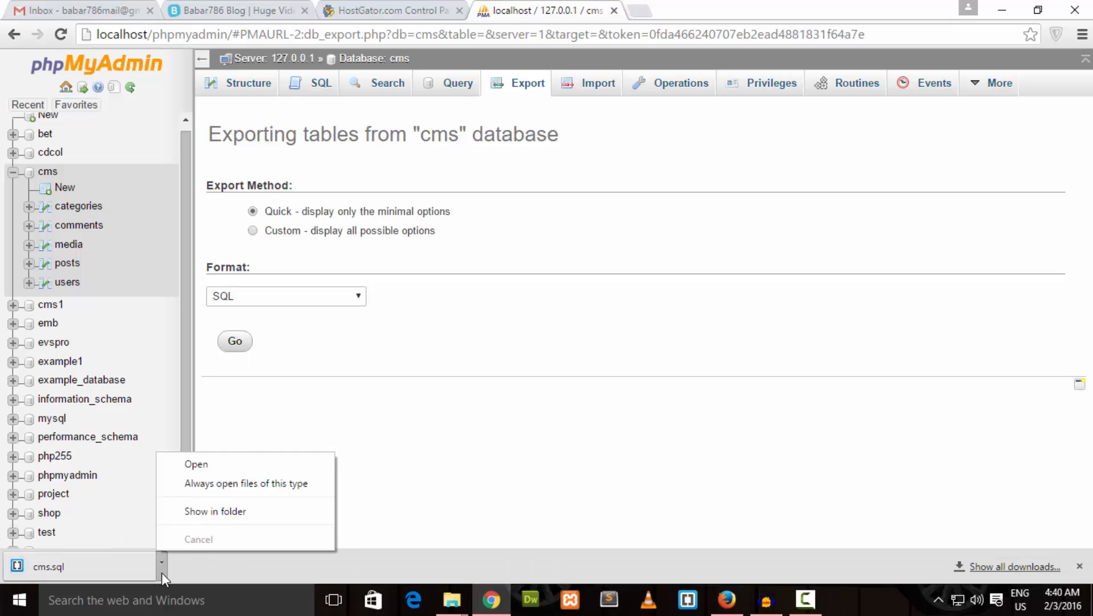
{"action": "left_click", "coordinate": [212, 512]}
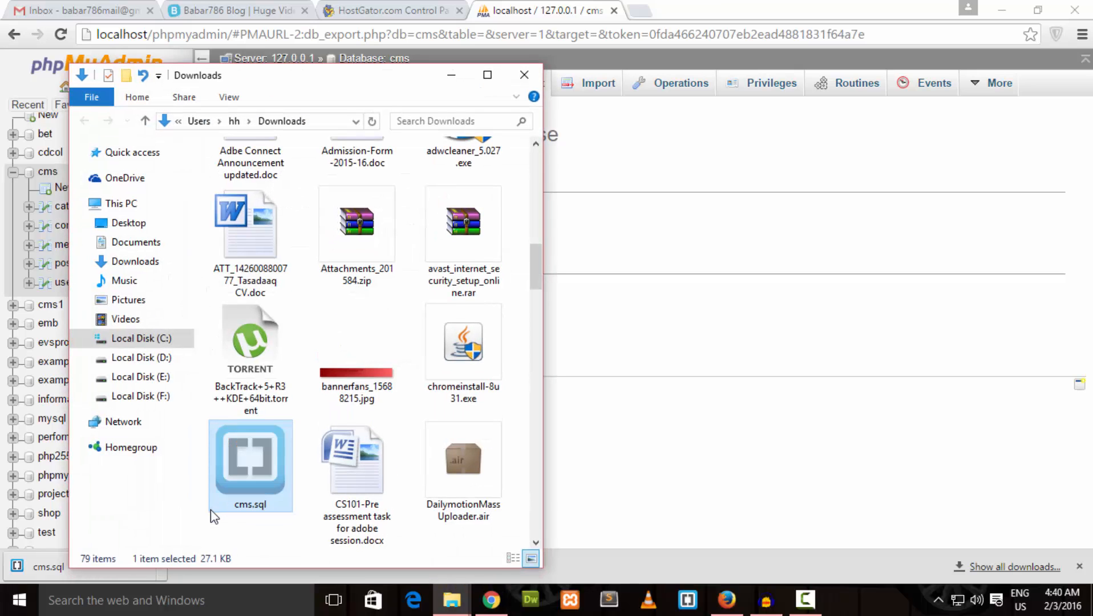
{"action": "key", "text": "super+d"}
{"action": "key", "text": "ctrl+v"}
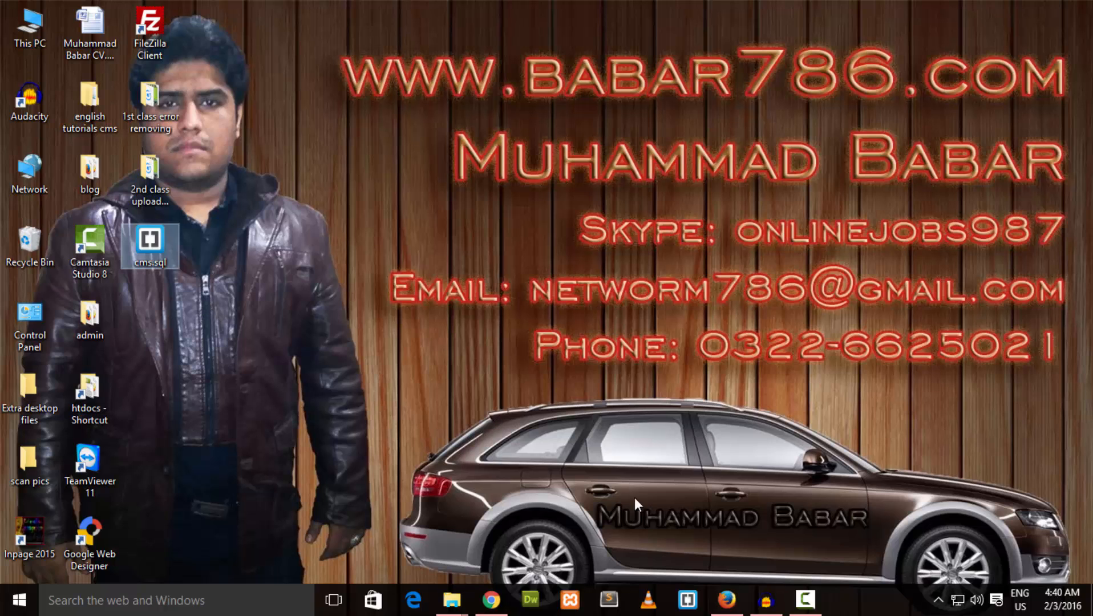
{"action": "left_click", "coordinate": [491, 600]}
{"action": "left_click", "coordinate": [368, 9]}
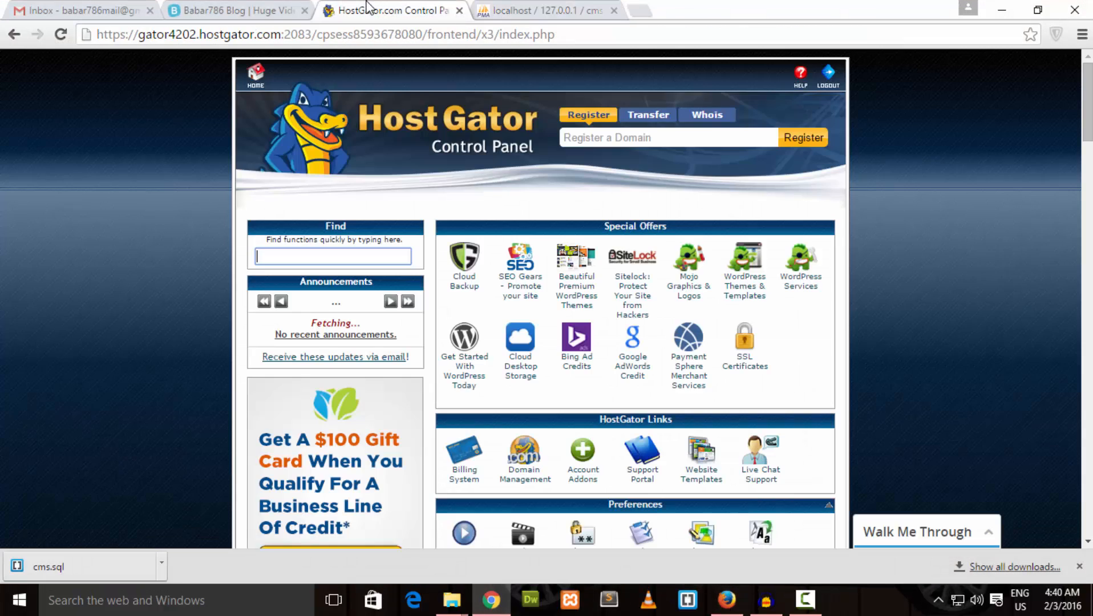
{"action": "left_click", "coordinate": [1078, 570]}
{"action": "left_click_drag", "start_coordinate": [1090, 117], "coordinate": [1090, 285]}
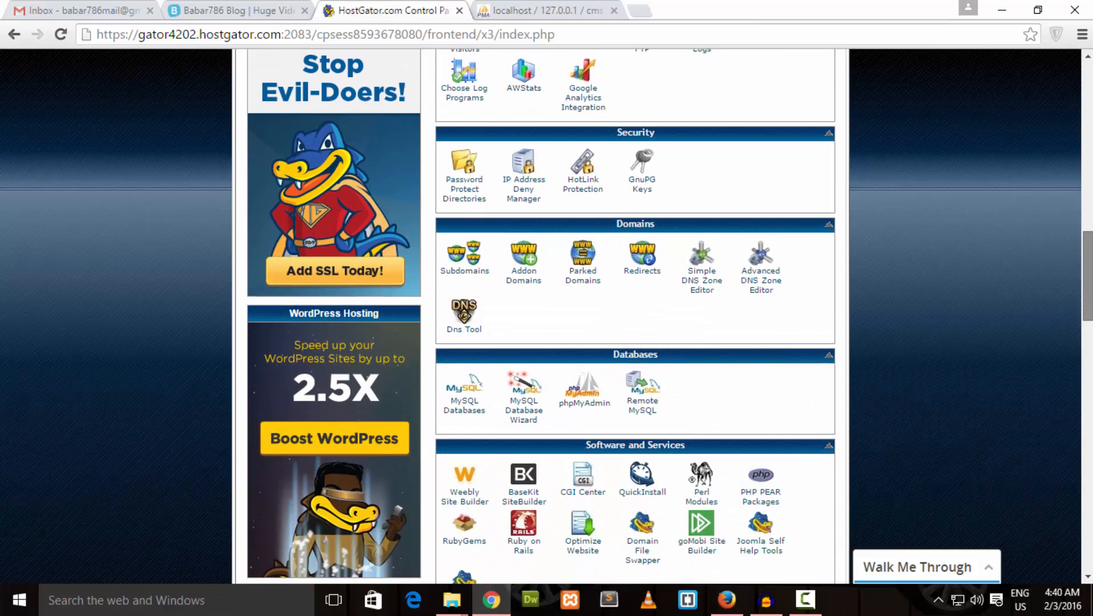
{"action": "left_click", "coordinate": [588, 394]}
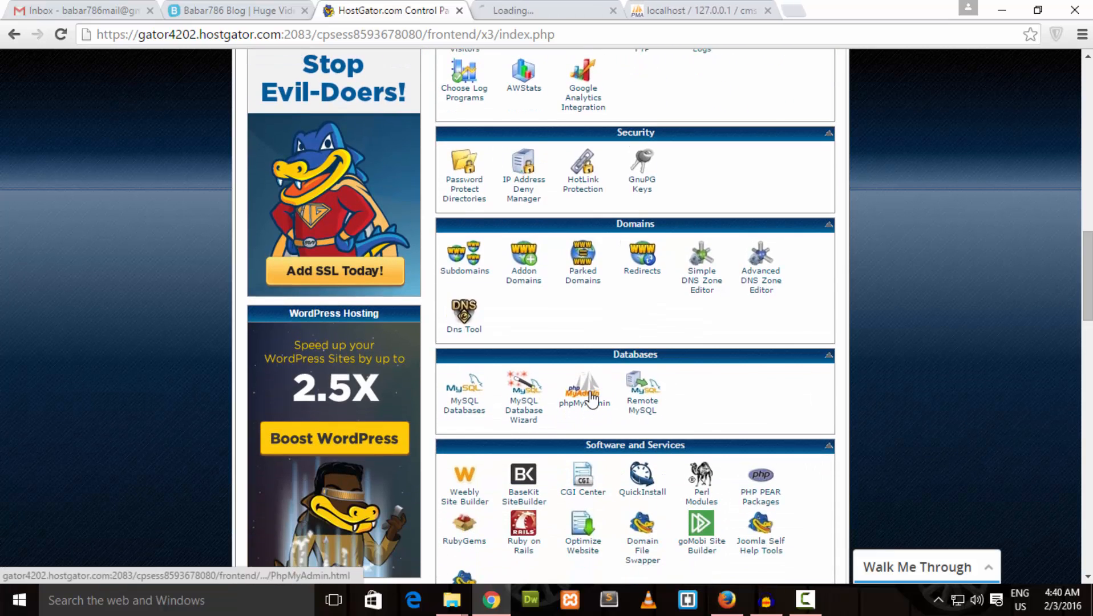
{"action": "left_click", "coordinate": [499, 7]}
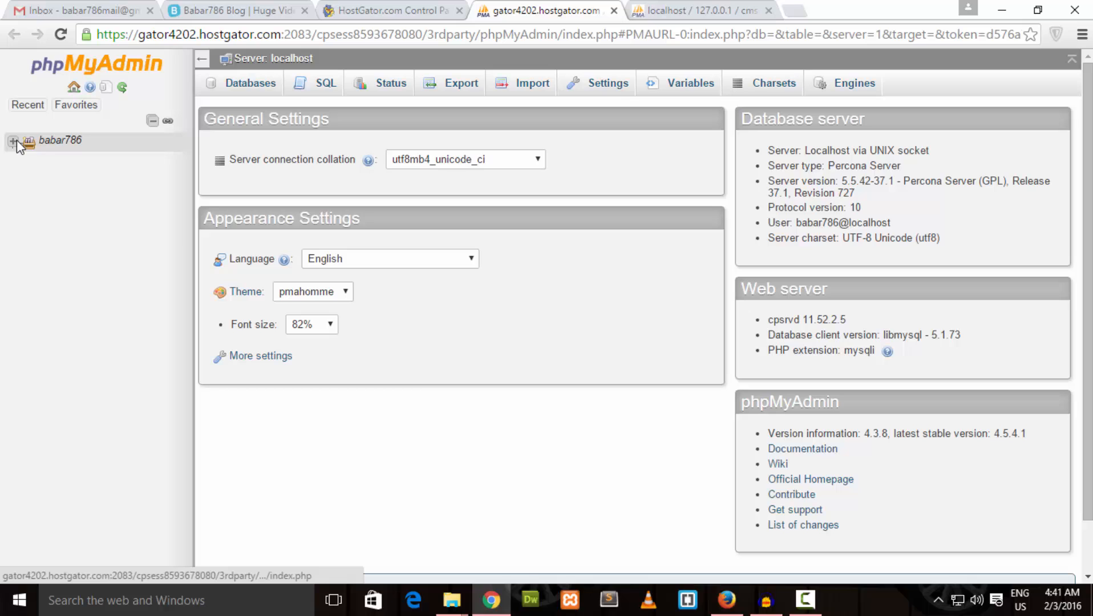
{"action": "left_click", "coordinate": [14, 142]}
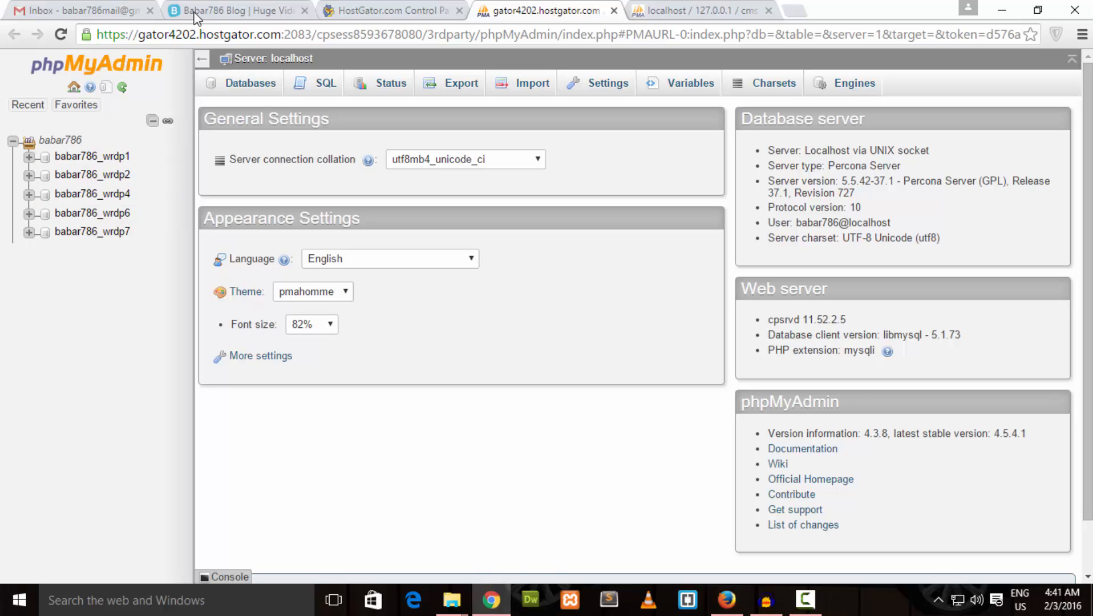
Close the phpMyAdmin and cPanel pages and clear all listed browsing data from the past hour
{"action": "left_click", "coordinate": [614, 11]}
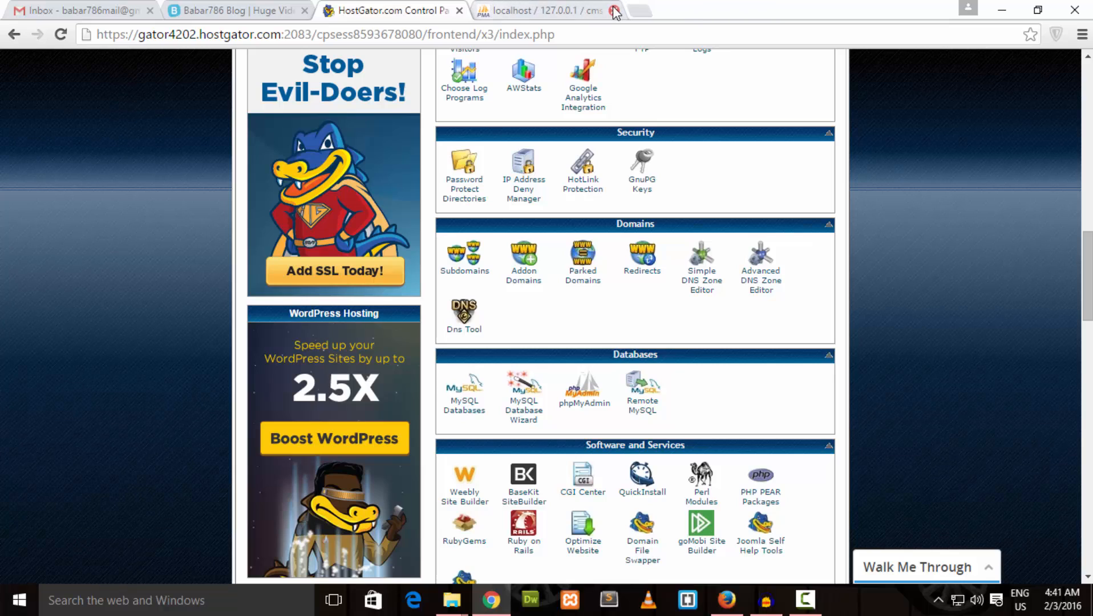
{"action": "left_click", "coordinate": [614, 10]}
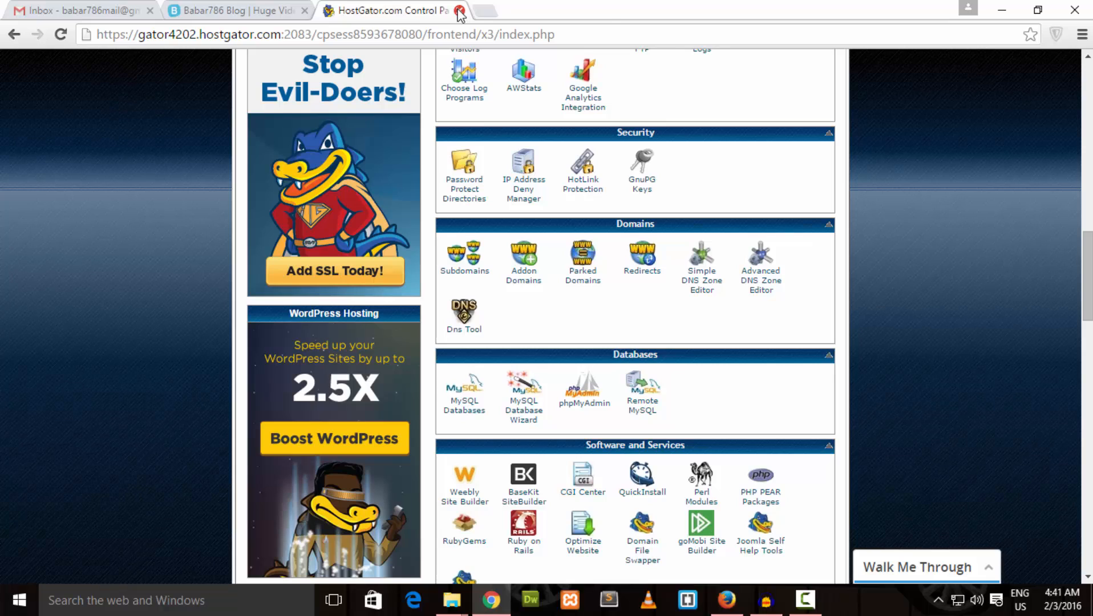
{"action": "key", "text": "ctrl+shift+Delete"}
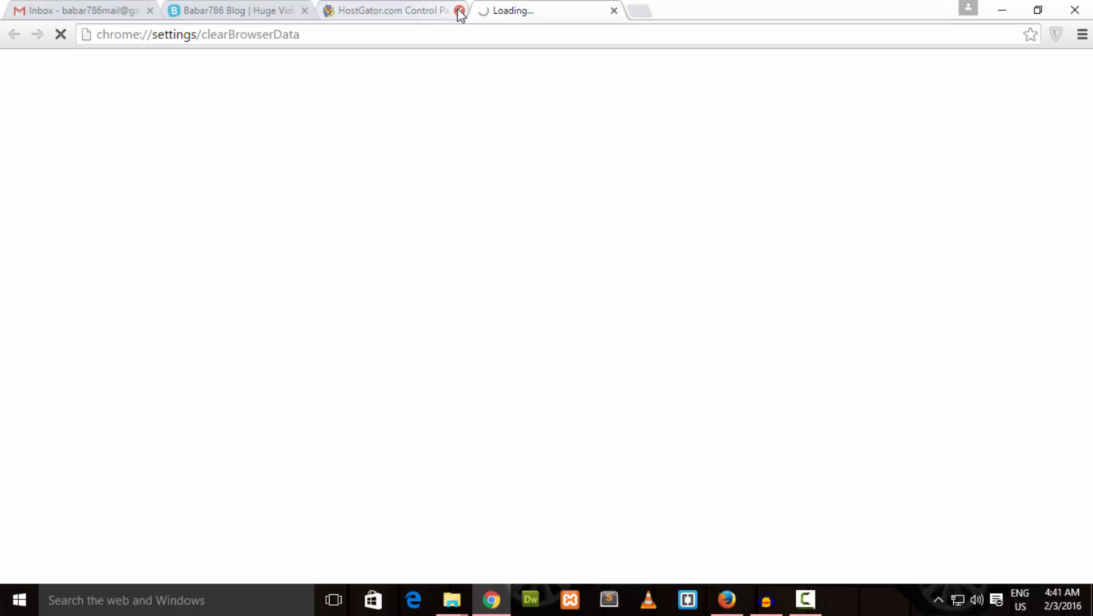
{"action": "left_click", "coordinate": [396, 8]}
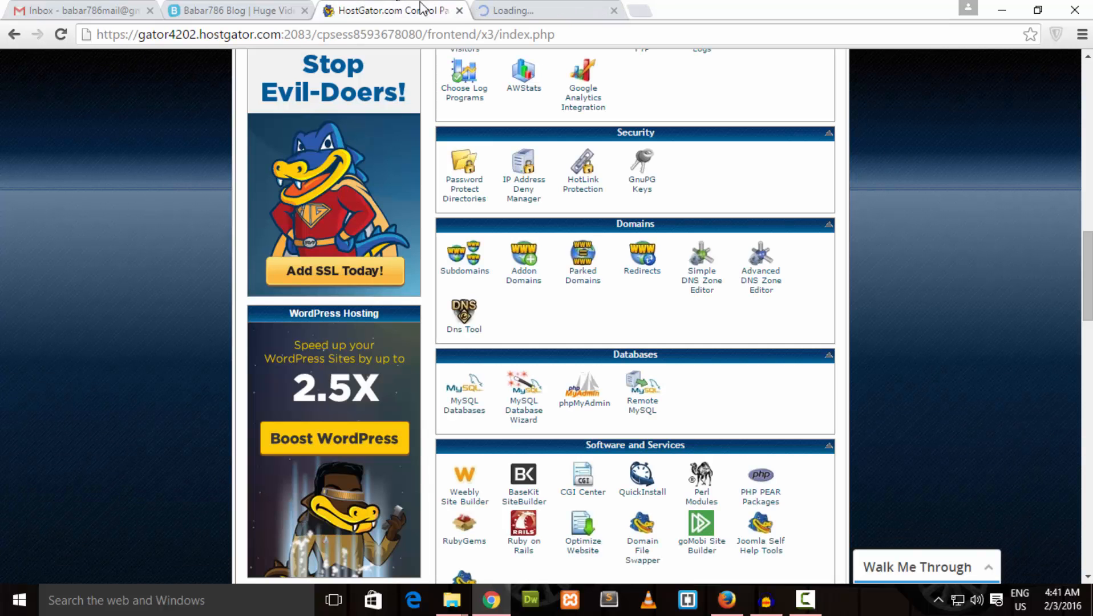
{"action": "left_click", "coordinate": [460, 11]}
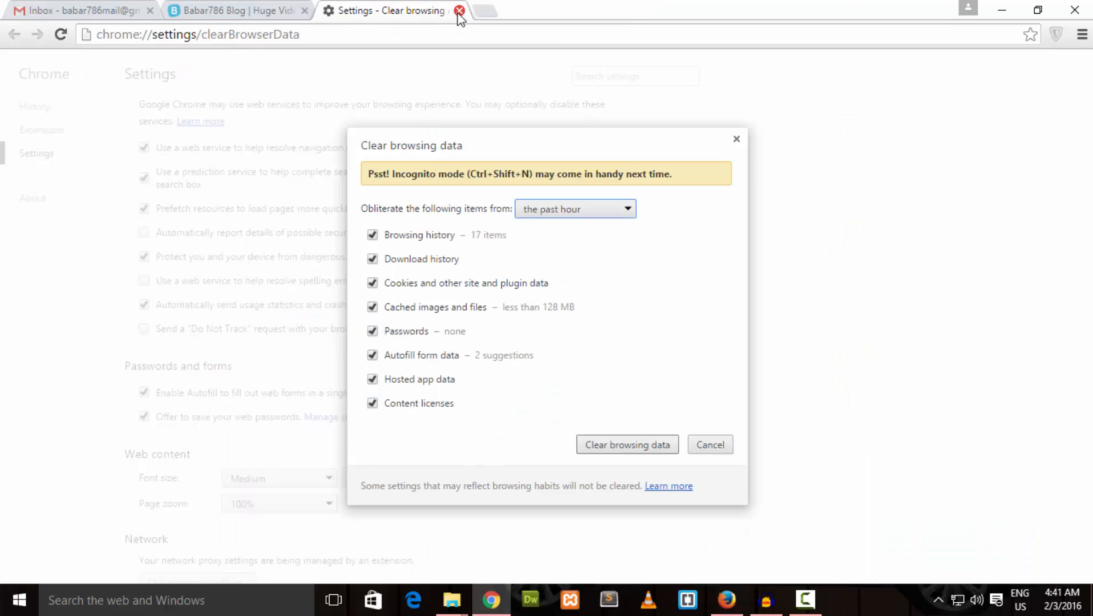
{"action": "left_click", "coordinate": [608, 447]}
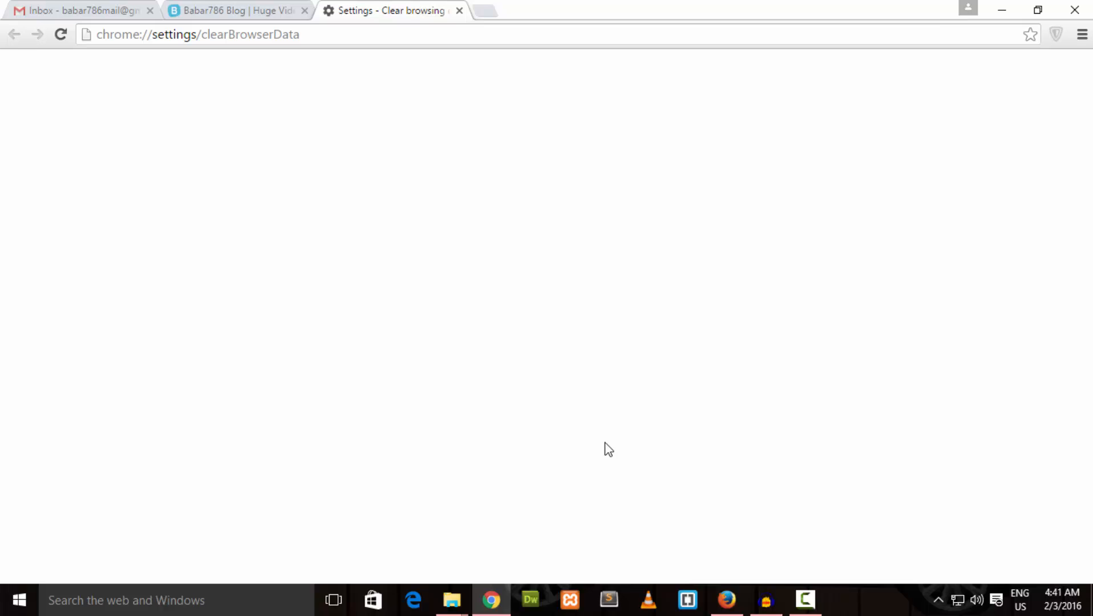
{"action": "left_click", "coordinate": [656, 448]}
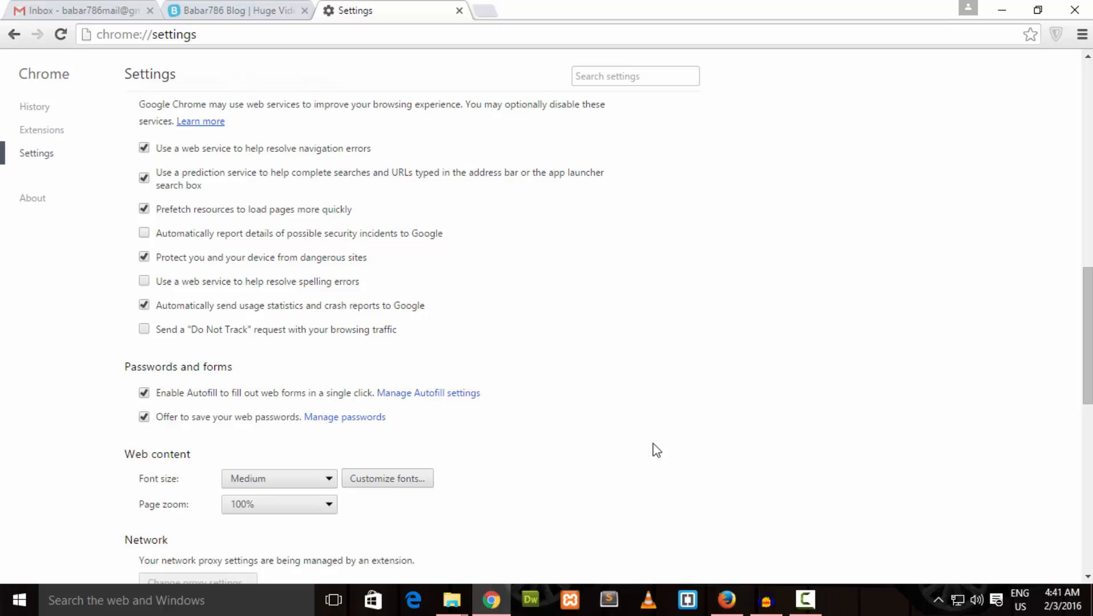
Go to babar786.com/cpanel and log in to the hosting control panel
{"action": "left_click", "coordinate": [277, 35]}
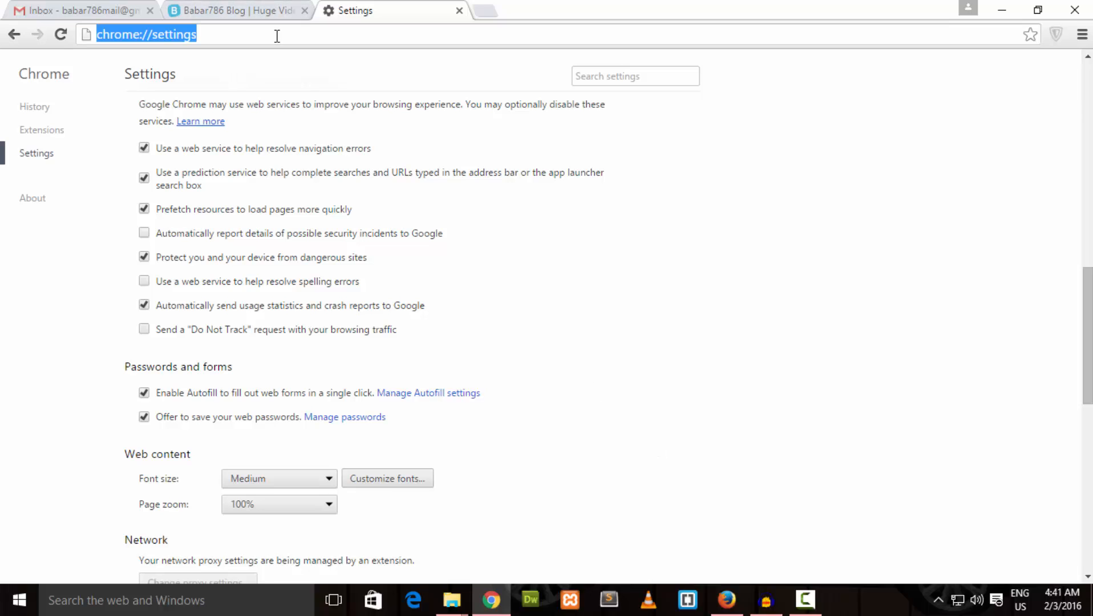
{"action": "type", "text": "bas+b"}
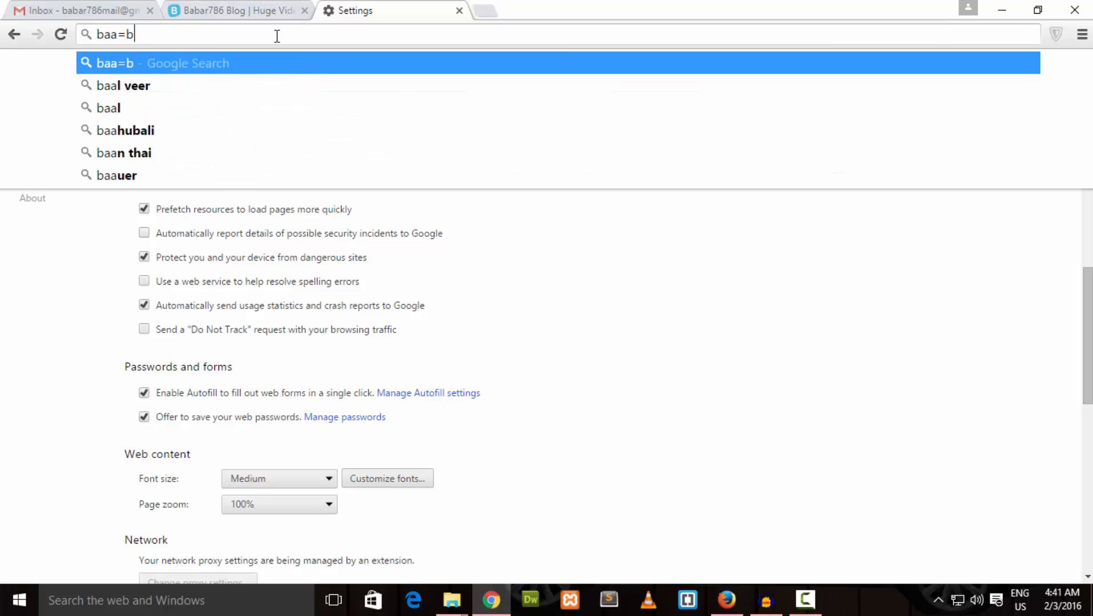
{"action": "key", "text": "BackSpace"}
{"action": "key", "text": "BackSpace"}
{"action": "key", "text": "BackSpace"}
{"action": "type", "text": "bar786.com/cp"}
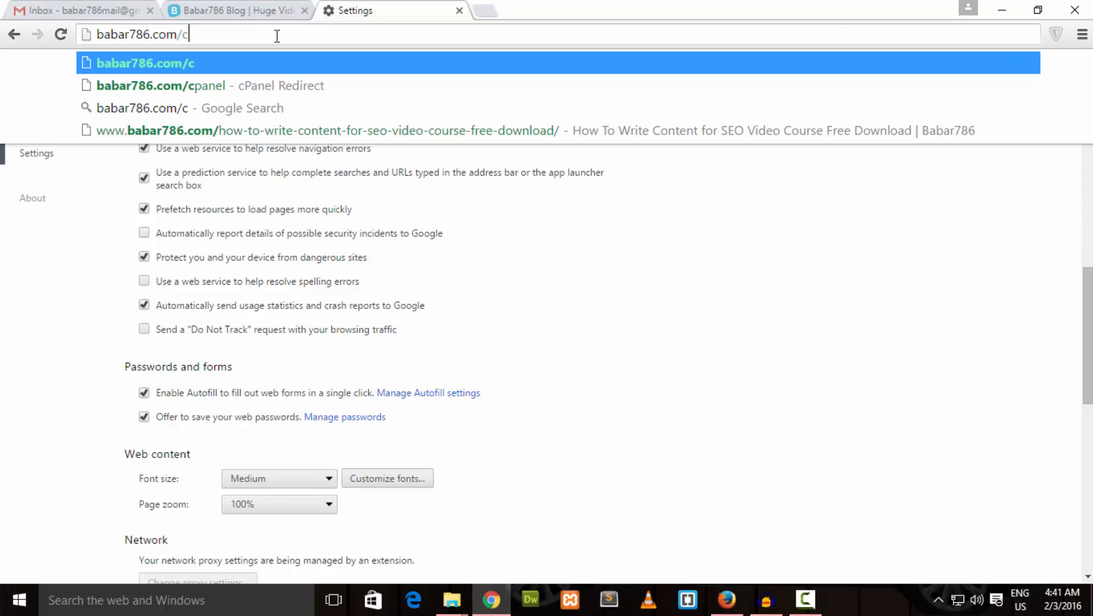
{"action": "type", "text": "anel"}
{"action": "key", "text": "Return"}
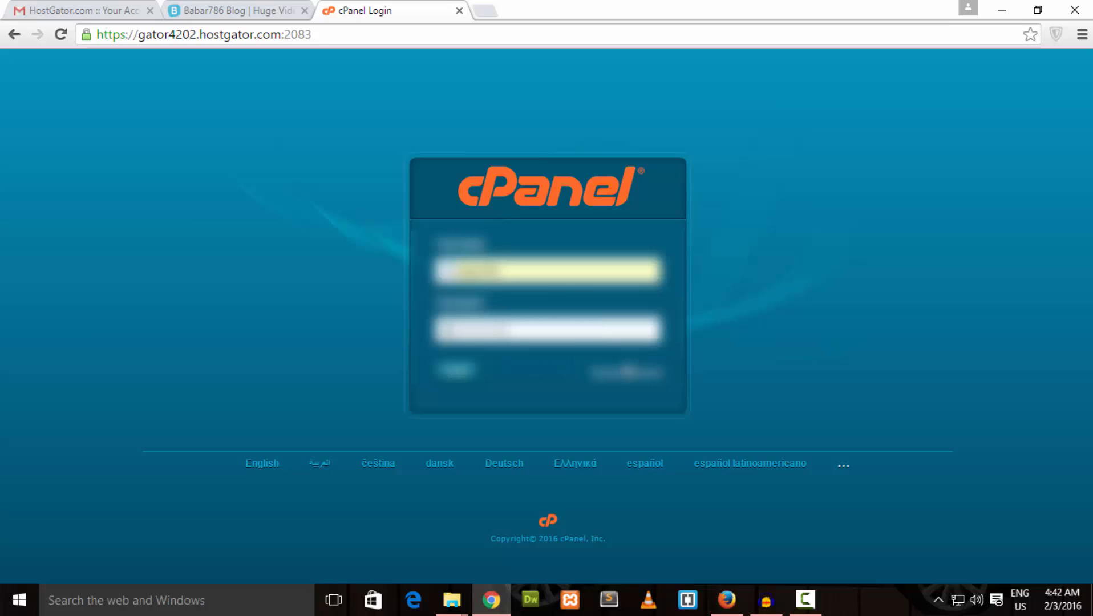
{"action": "left_click", "coordinate": [471, 384]}
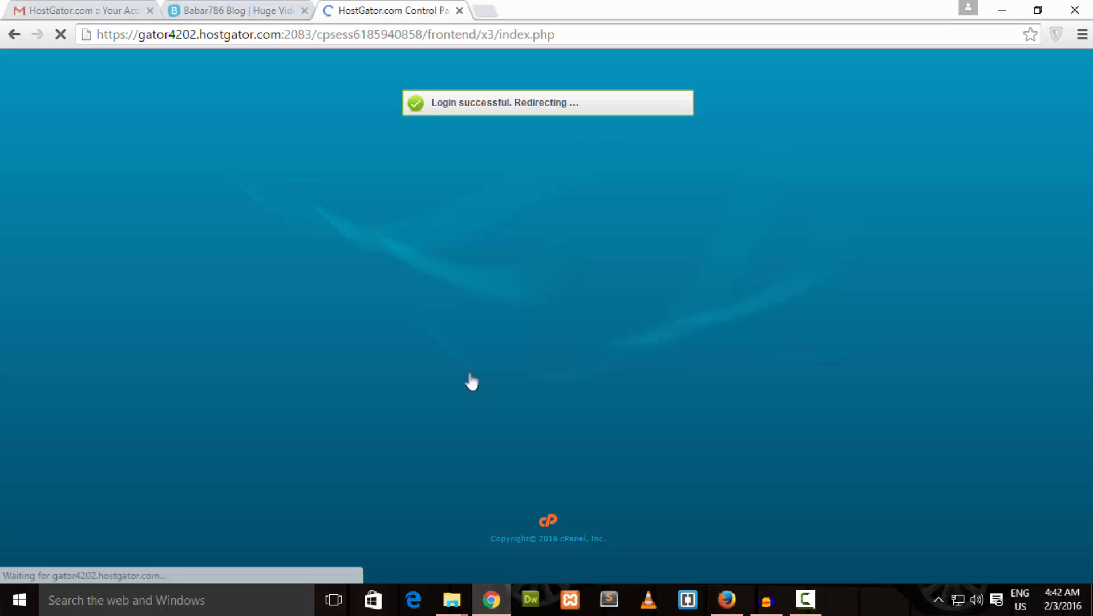
Open phpMyAdmin from the cPanel databases section and open the babar786_cms database
{"action": "left_click_drag", "start_coordinate": [1090, 134], "coordinate": [1091, 393]}
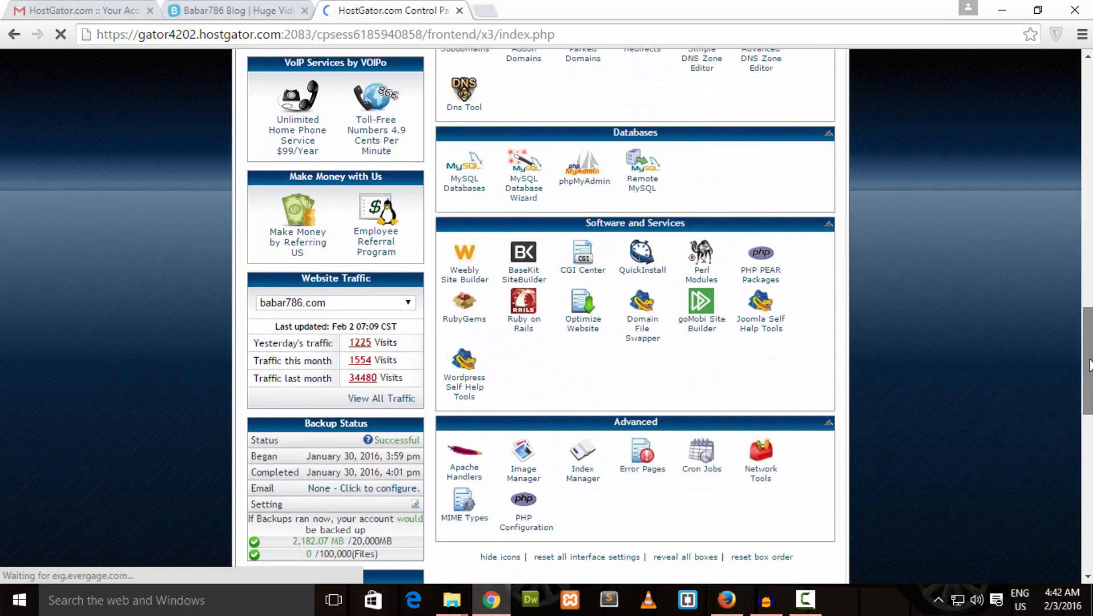
{"action": "middle_click", "coordinate": [582, 169]}
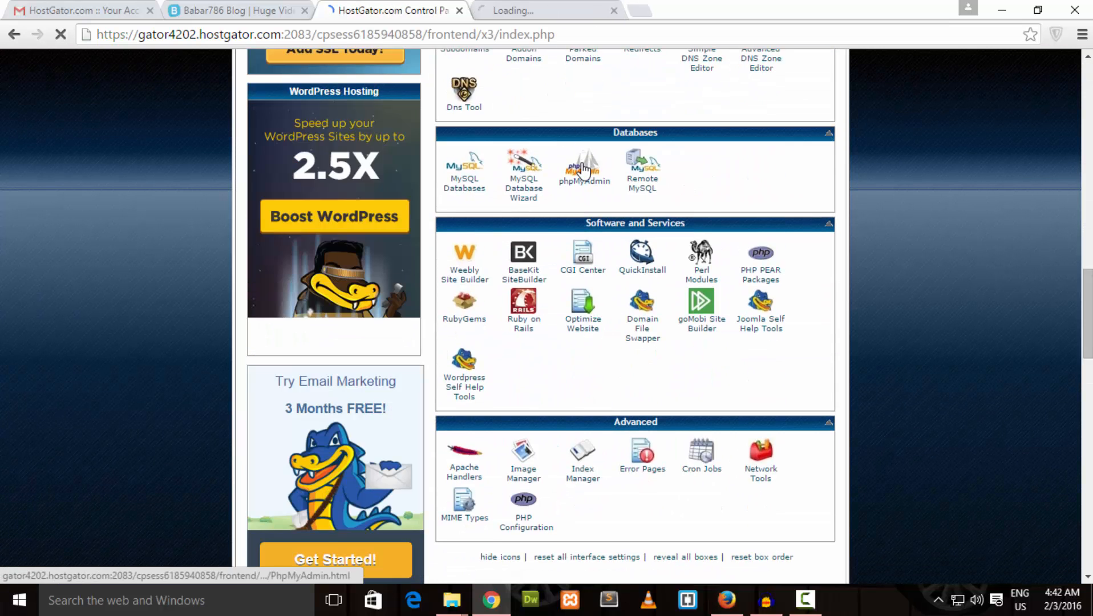
{"action": "left_click", "coordinate": [483, 8]}
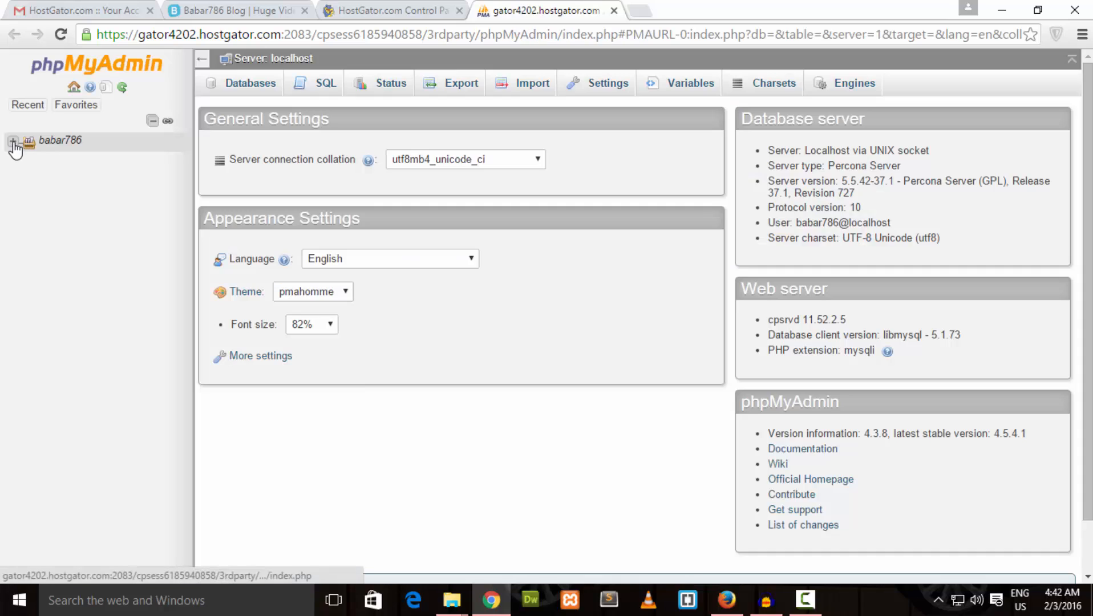
{"action": "left_click", "coordinate": [12, 141]}
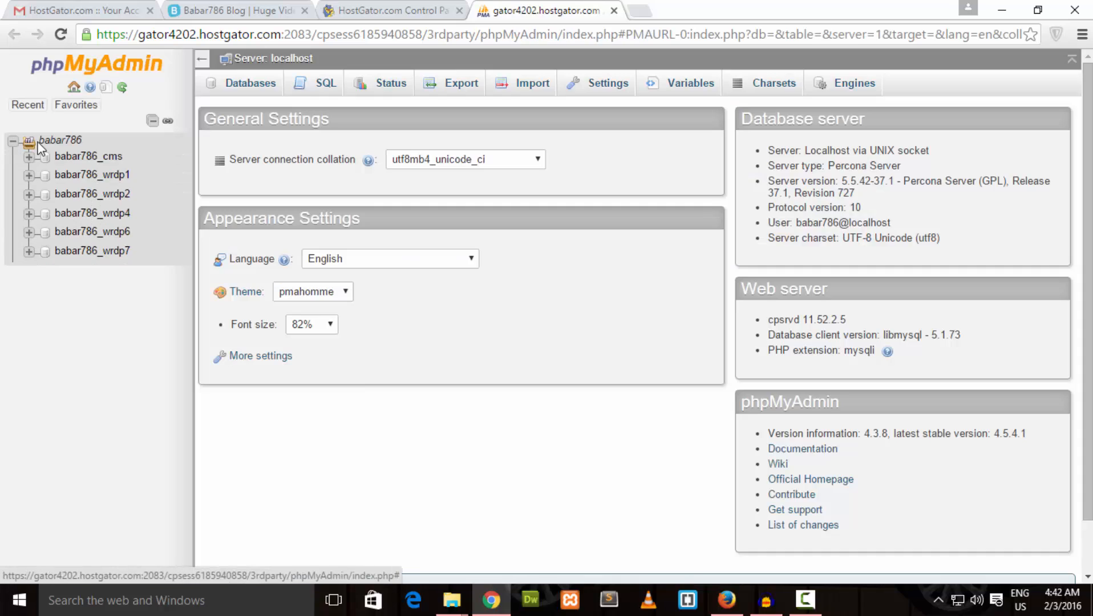
{"action": "left_click", "coordinate": [96, 163]}
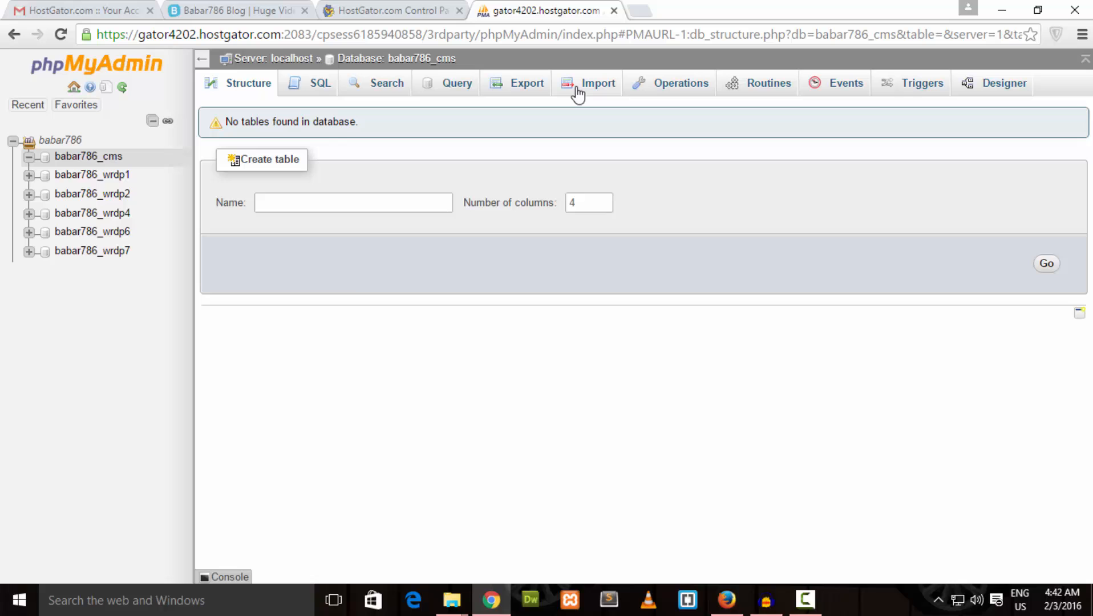
Import cms.sql from the desktop into the babar786_cms database with the default SQL format and utf-8 character set
{"action": "left_click", "coordinate": [578, 91]}
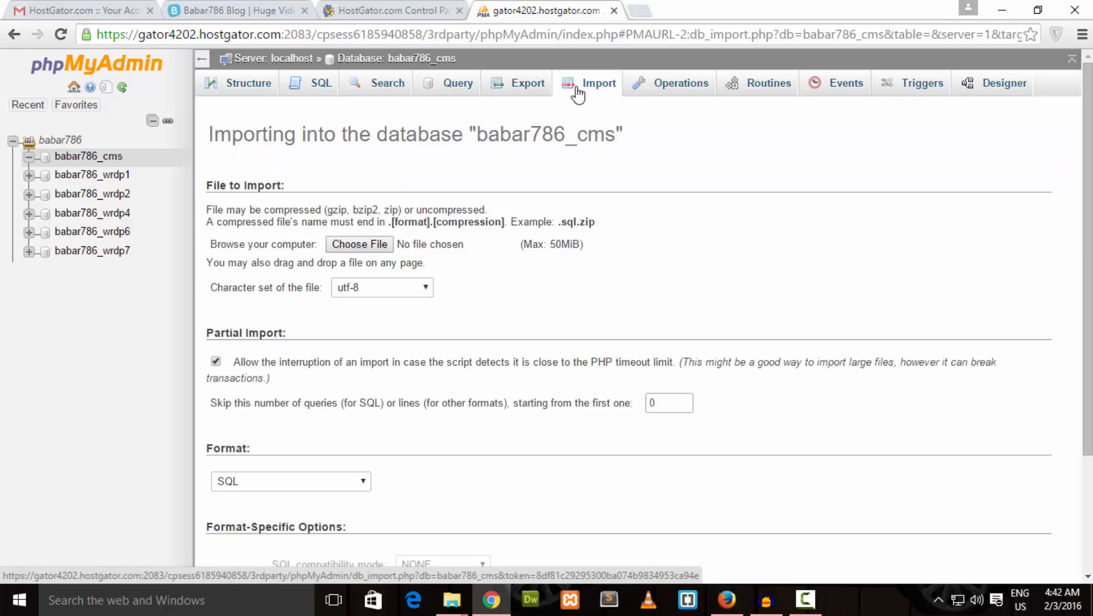
{"action": "left_click", "coordinate": [360, 245]}
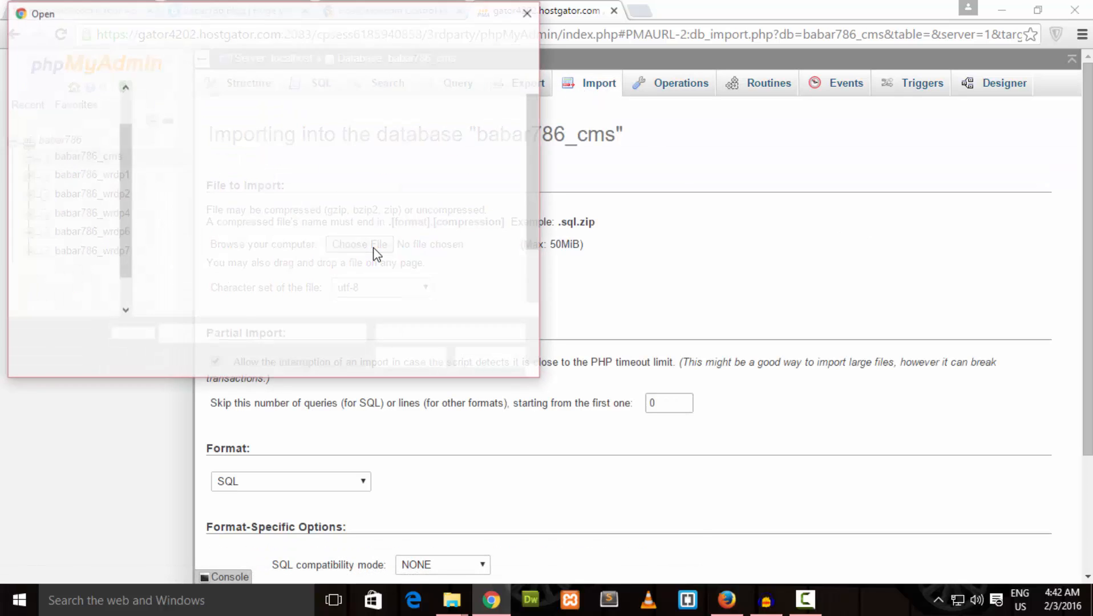
{"action": "double_click", "coordinate": [452, 247]}
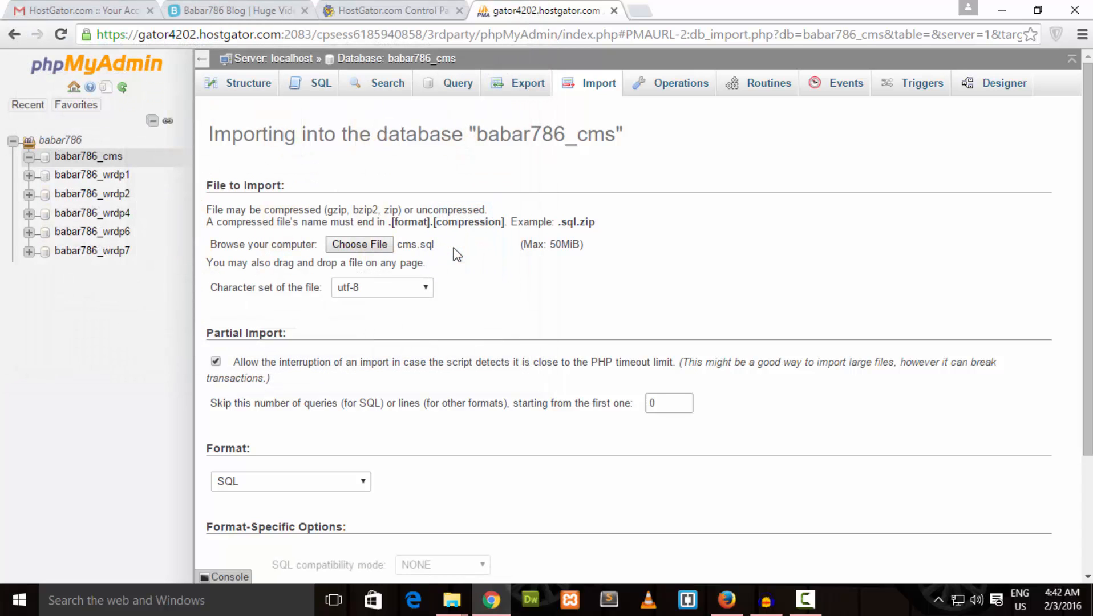
{"action": "left_click_drag", "start_coordinate": [1087, 334], "coordinate": [1087, 452]}
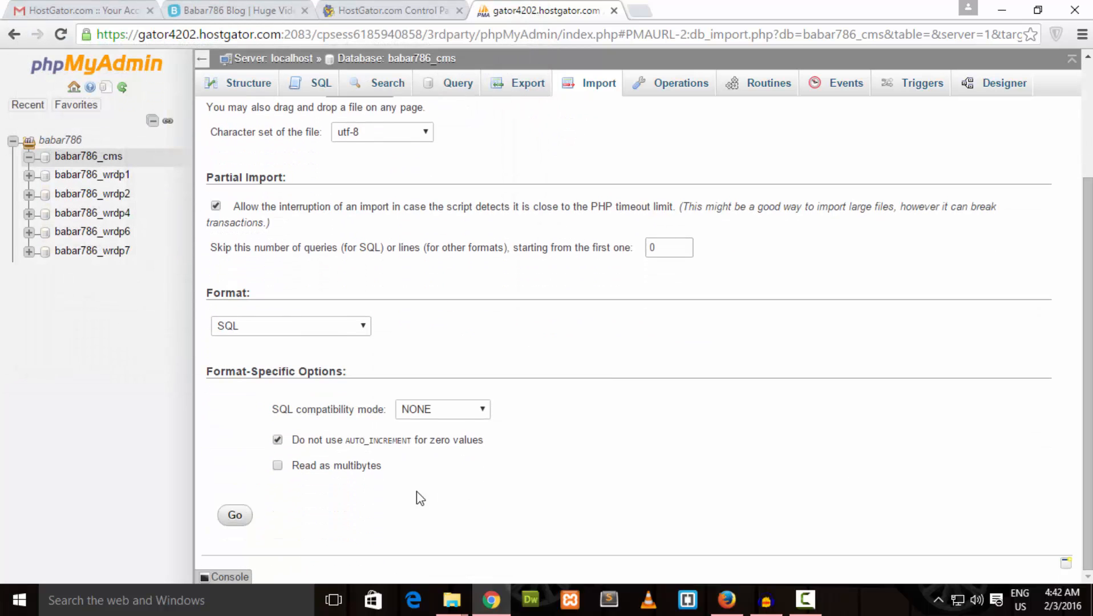
{"action": "left_click", "coordinate": [230, 524]}
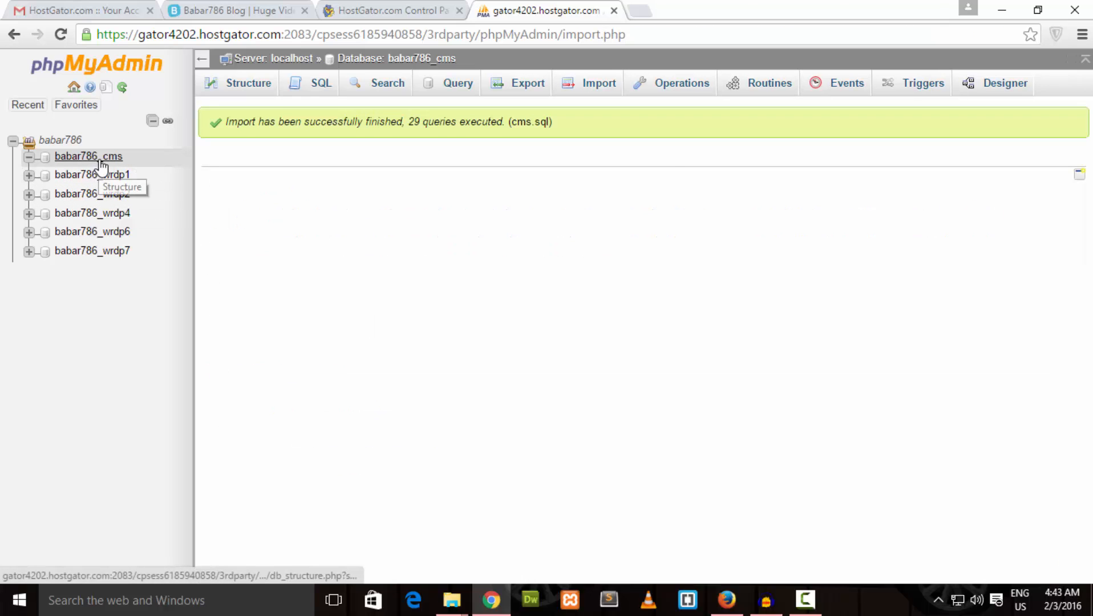
{"action": "left_click", "coordinate": [101, 163]}
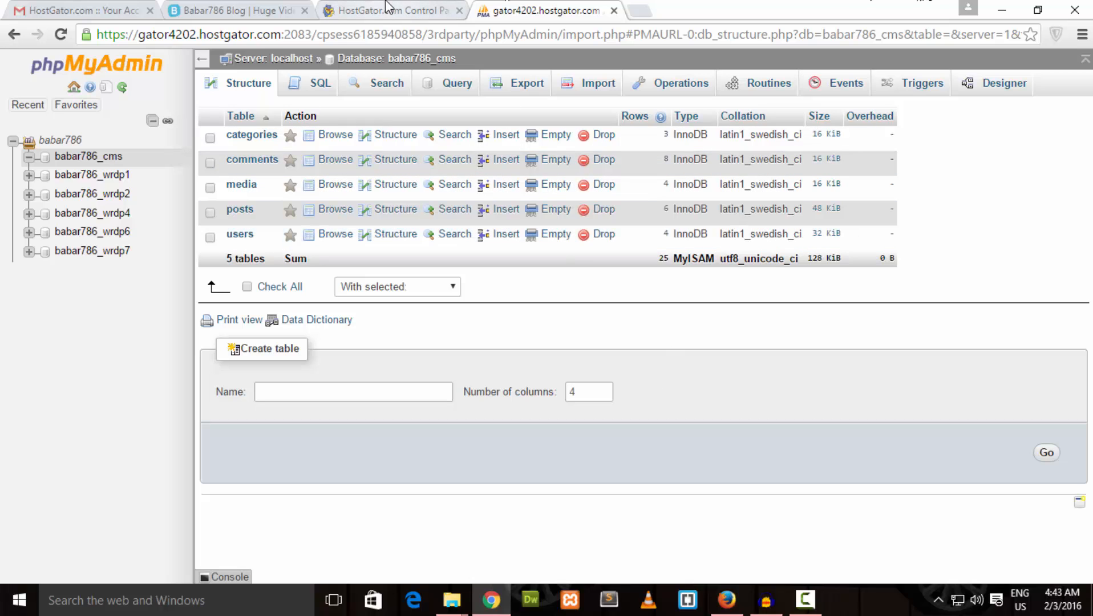
{"action": "left_click", "coordinate": [250, 11]}
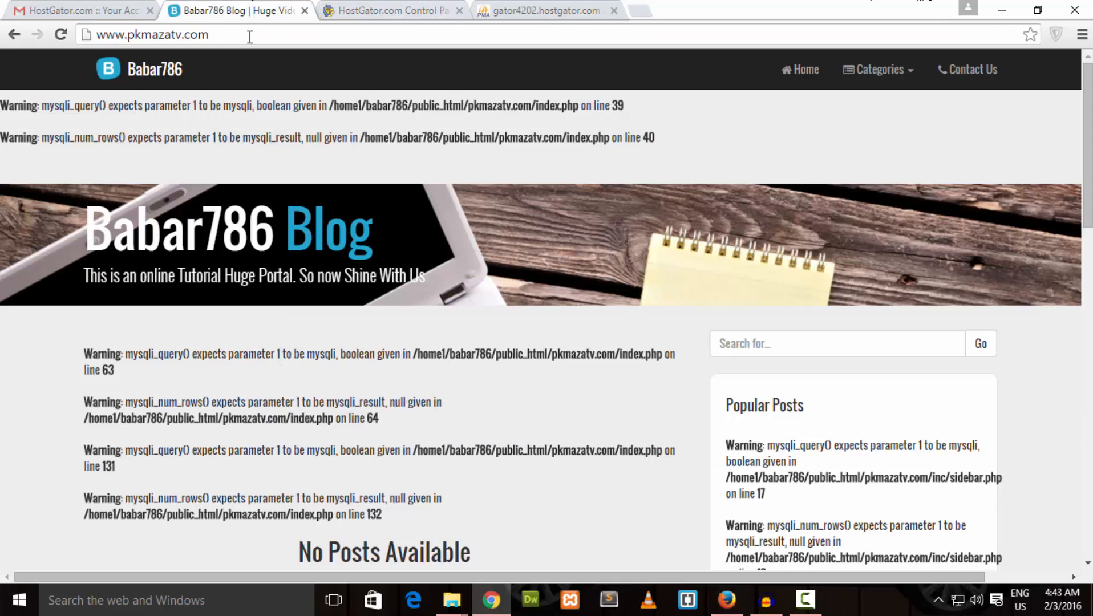
{"action": "left_click", "coordinate": [250, 36]}
{"action": "key", "text": "Return"}
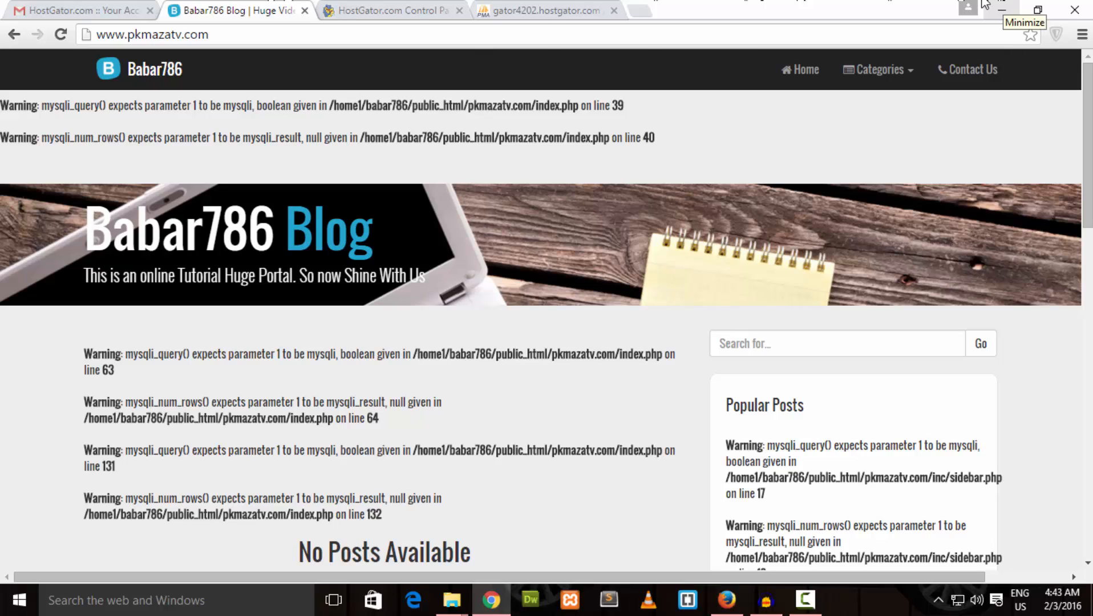
{"action": "left_click", "coordinate": [401, 8]}
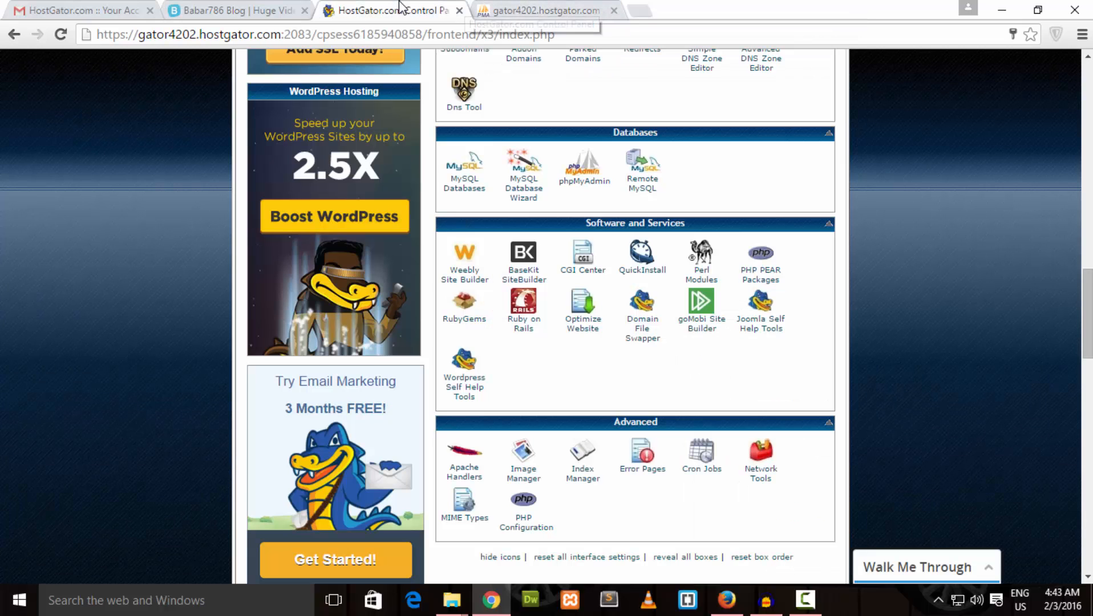
{"action": "left_click", "coordinate": [526, 8]}
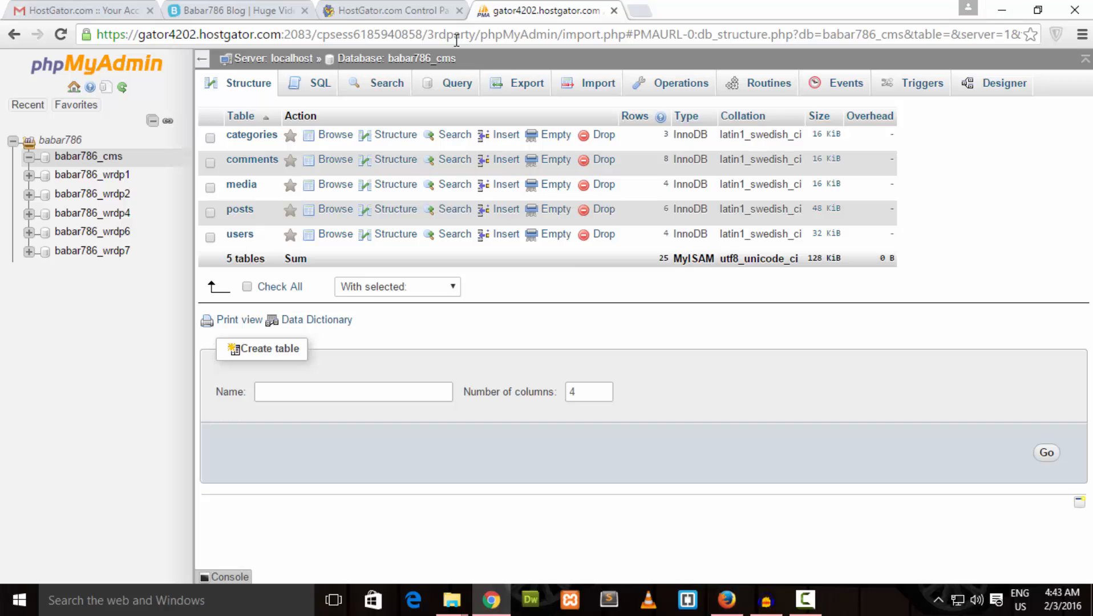
Open the hosting control panel's File Manager at the Web Root (public_html/www) directory
{"action": "left_click", "coordinate": [388, 11]}
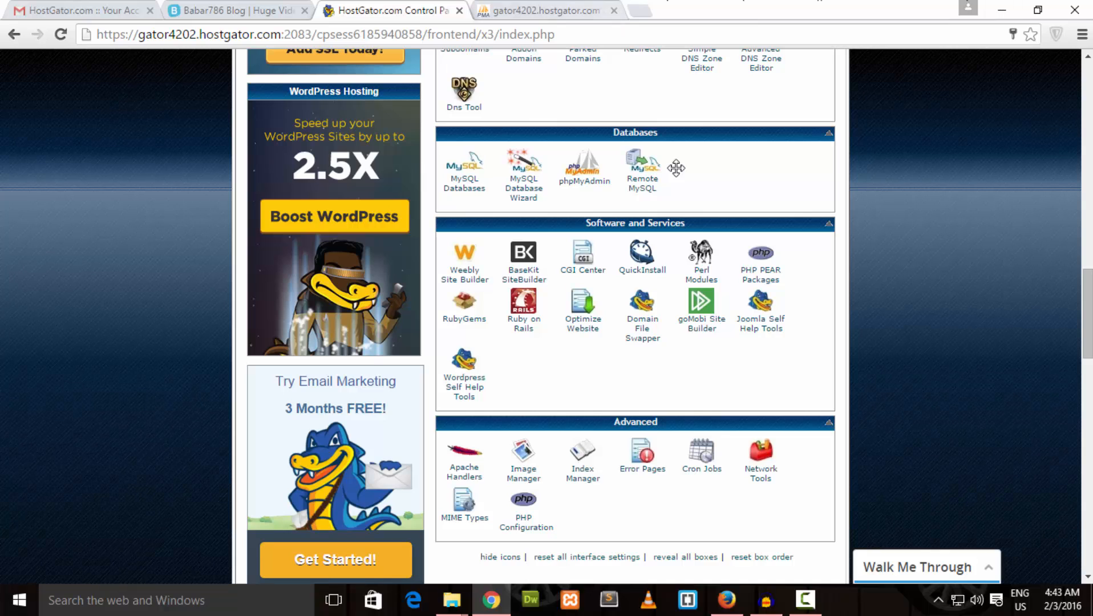
{"action": "scroll", "coordinate": [1088, 280], "scroll_direction": "up", "scroll_amount": 4}
{"action": "scroll", "coordinate": [628, 314], "scroll_direction": "up", "scroll_amount": 1}
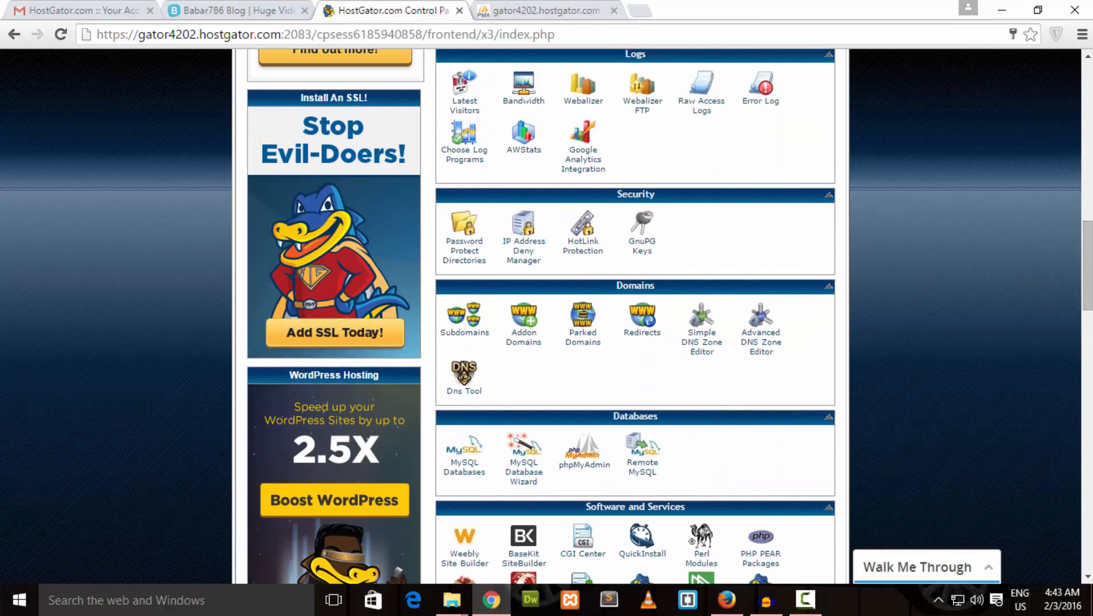
{"action": "scroll", "coordinate": [1088, 265], "scroll_direction": "up", "scroll_amount": 5}
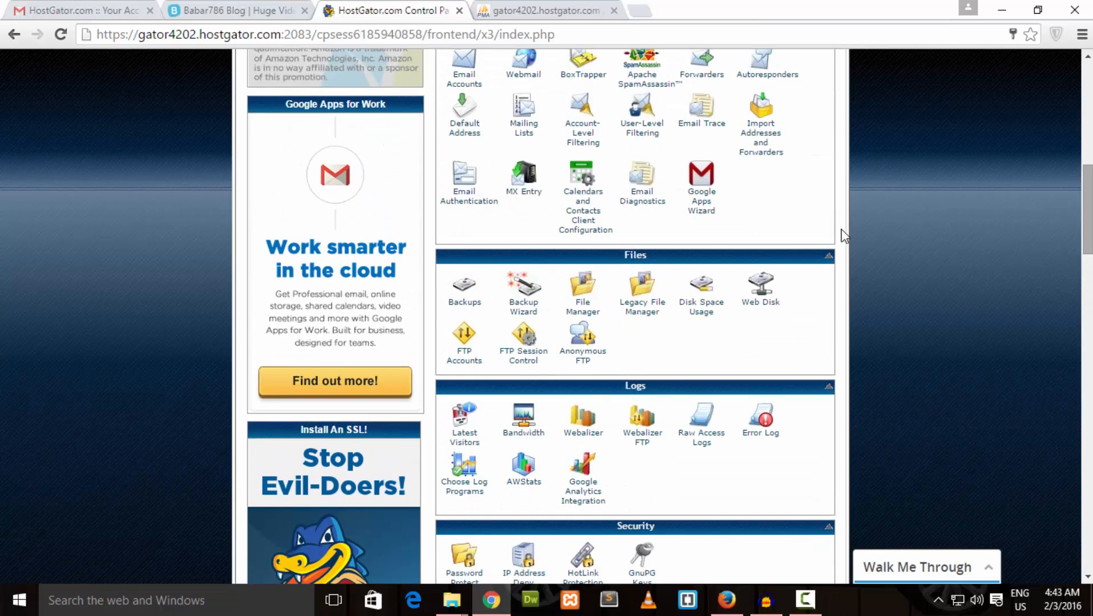
{"action": "left_click", "coordinate": [574, 316]}
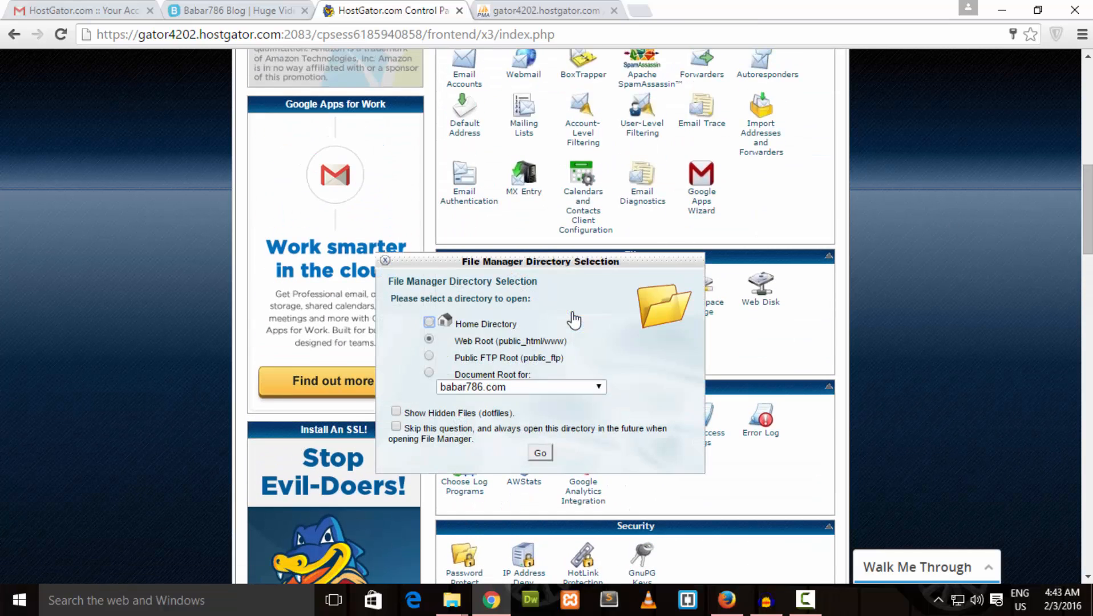
{"action": "left_click", "coordinate": [540, 455]}
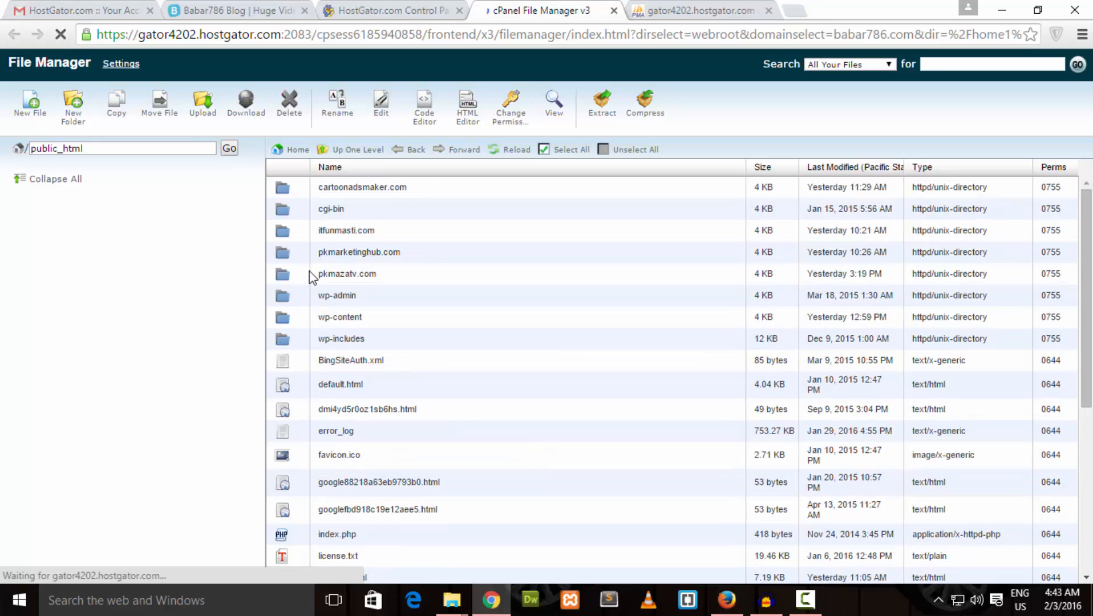
Open db.php from the inc folder of pkmazatv.com for text editing with utf-8 encoding
{"action": "double_click", "coordinate": [288, 280]}
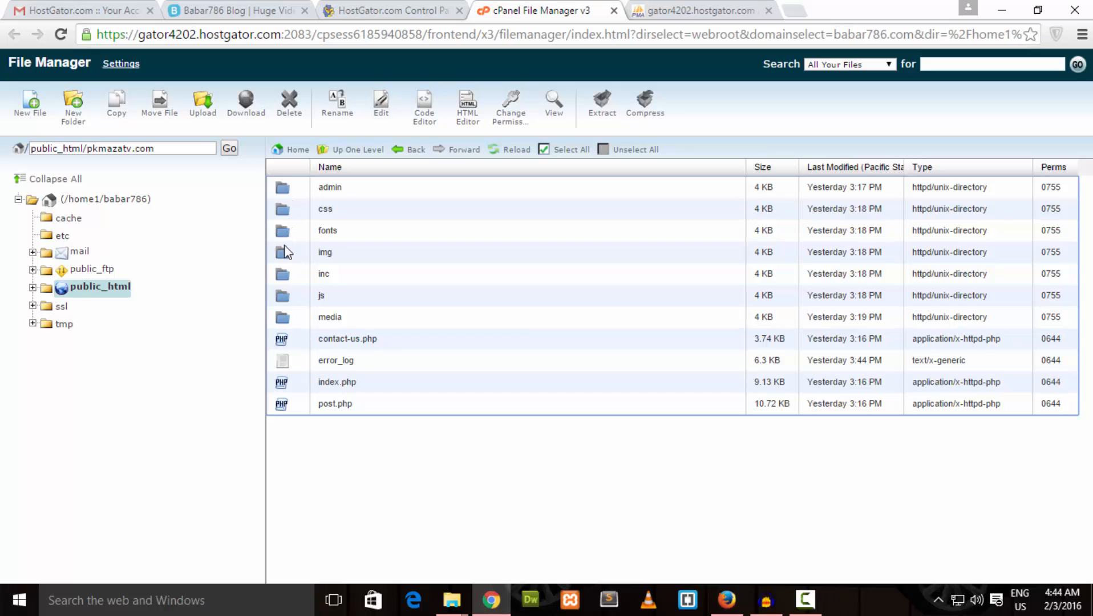
{"action": "double_click", "coordinate": [281, 277]}
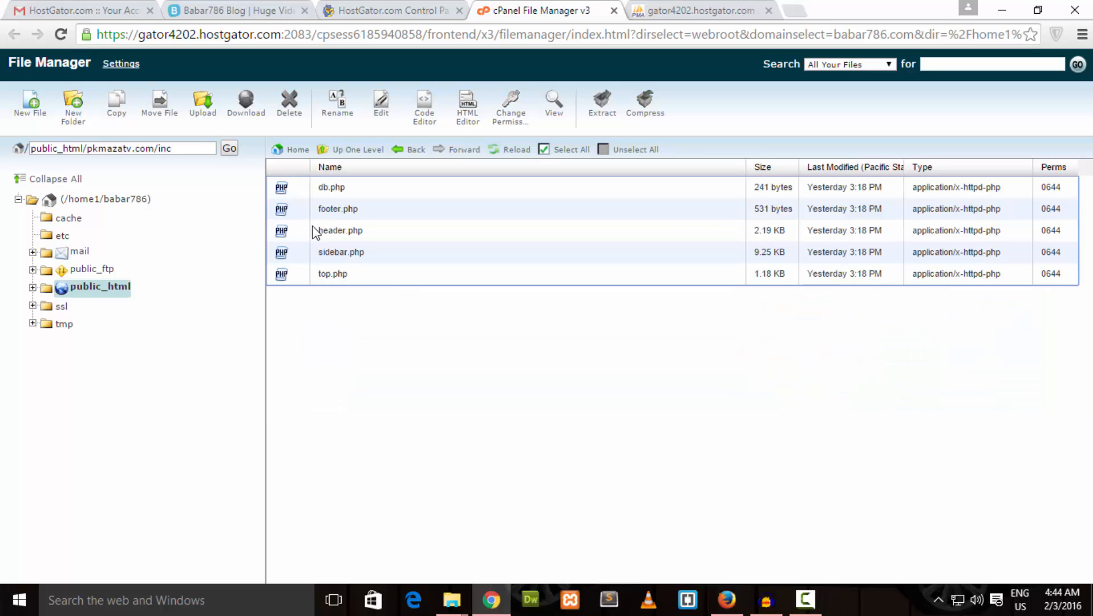
{"action": "left_click", "coordinate": [283, 190]}
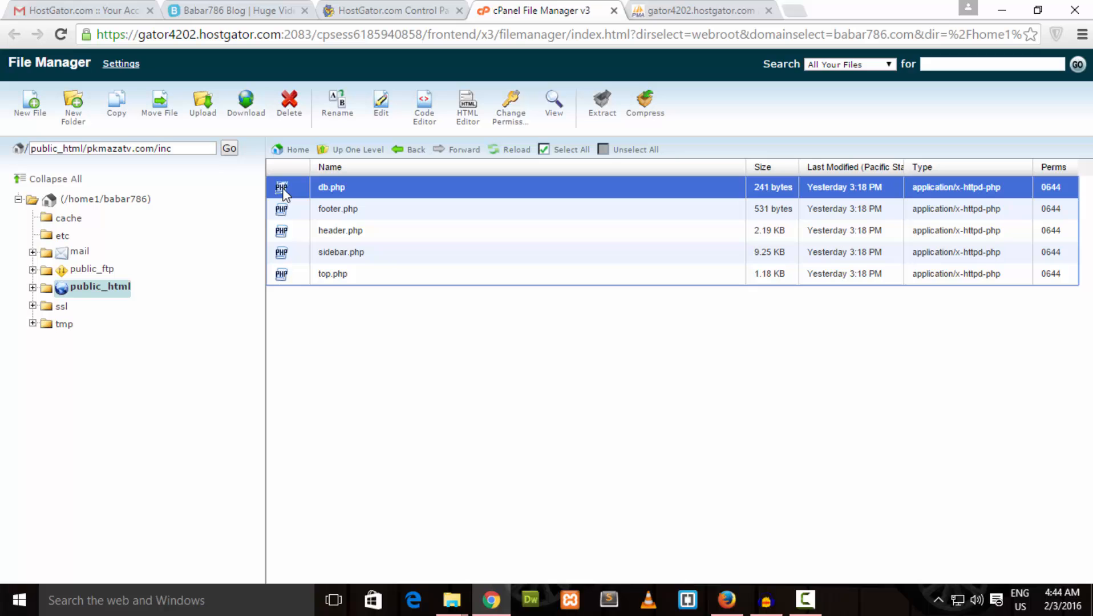
{"action": "left_click", "coordinate": [380, 104]}
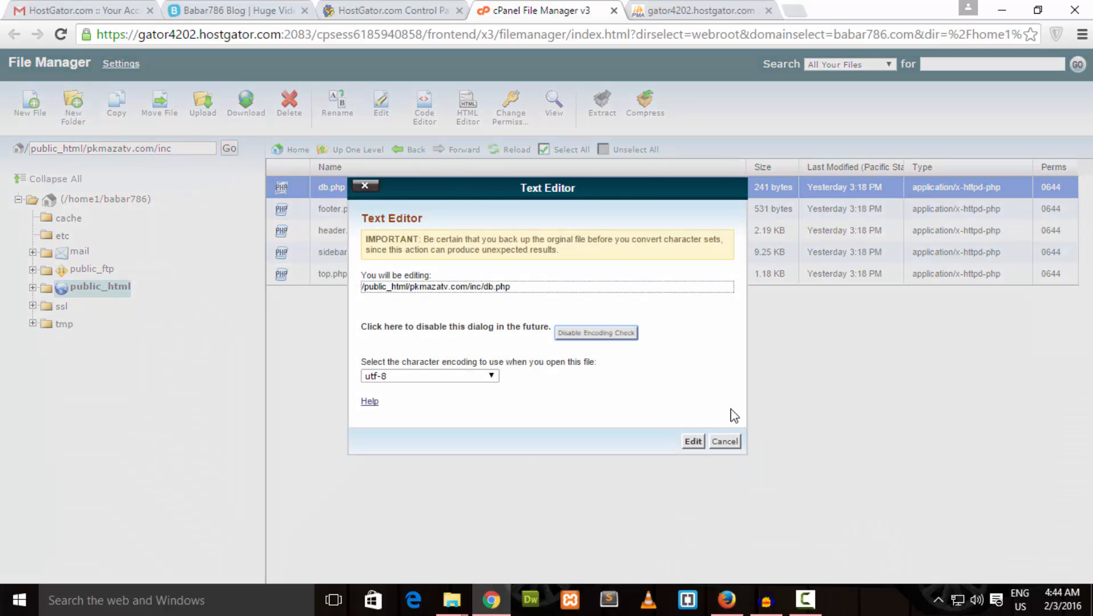
{"action": "left_click", "coordinate": [697, 445]}
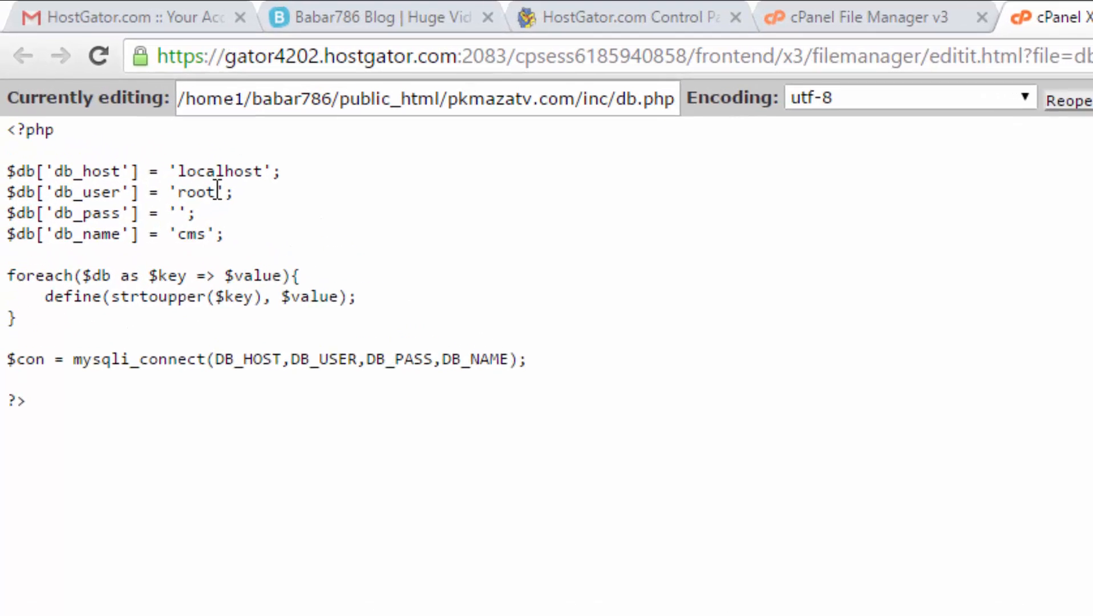
{"action": "left_click_drag", "start_coordinate": [135, 118], "coordinate": [114, 117]}
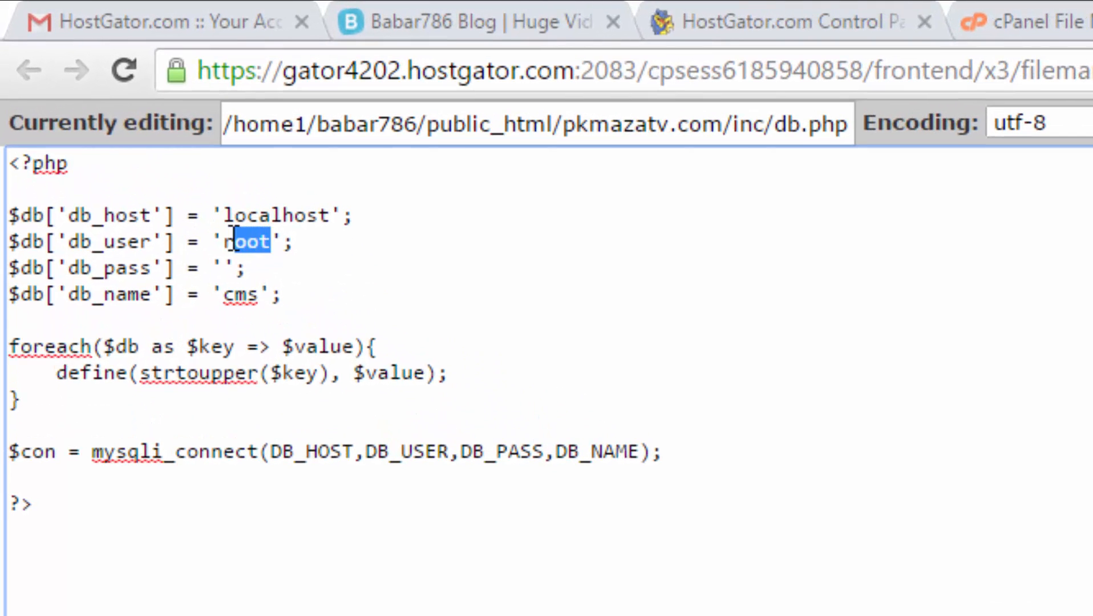
{"action": "left_click_drag", "start_coordinate": [235, 240], "coordinate": [222, 240]}
{"action": "type", "text": "babar"}
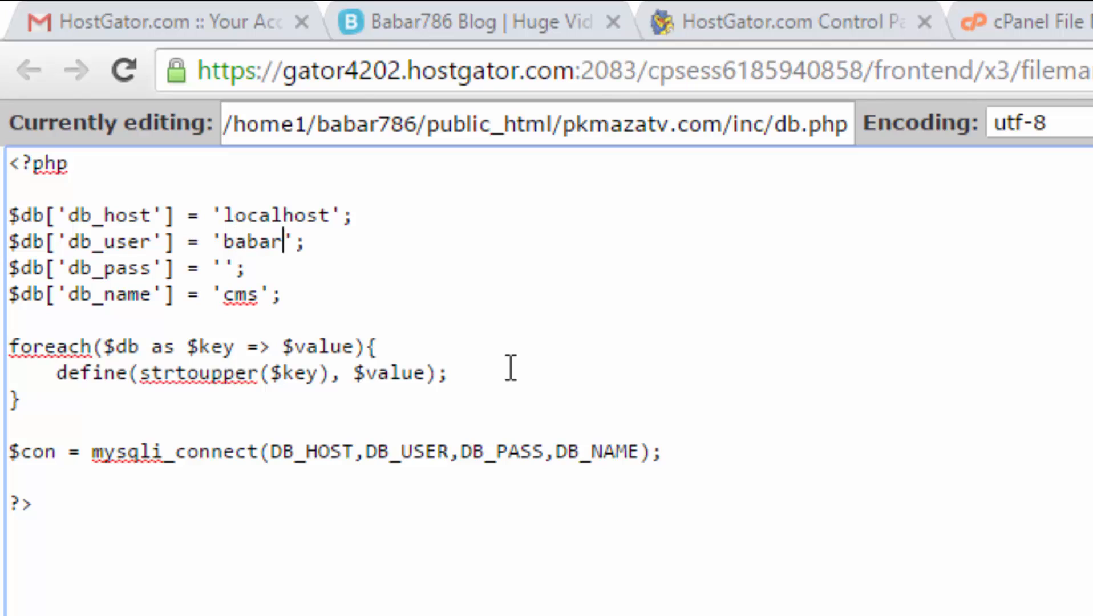
{"action": "type", "text": "786"}
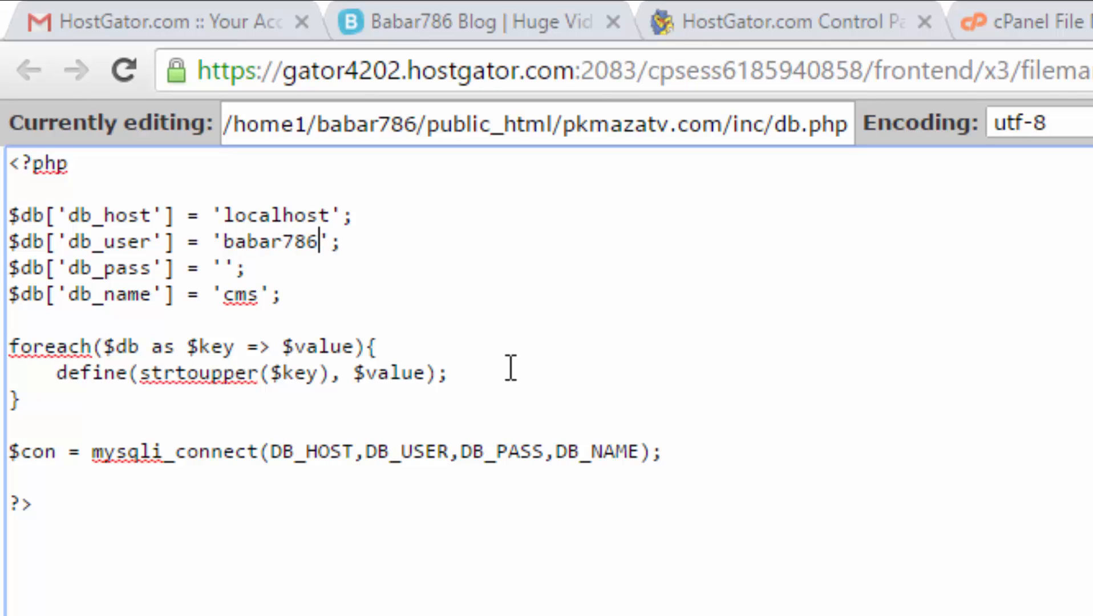
{"action": "type", "text": "_cms"}
{"action": "key", "text": "BackSpace"}
{"action": "key", "text": "BackSpace"}
{"action": "key", "text": "BackSpace"}
{"action": "type", "text": "smc"}
{"action": "key", "text": "BackSpace"}
{"action": "key", "text": "BackSpace"}
{"action": "key", "text": "BackSpace"}
{"action": "type", "text": "cmsuser"}
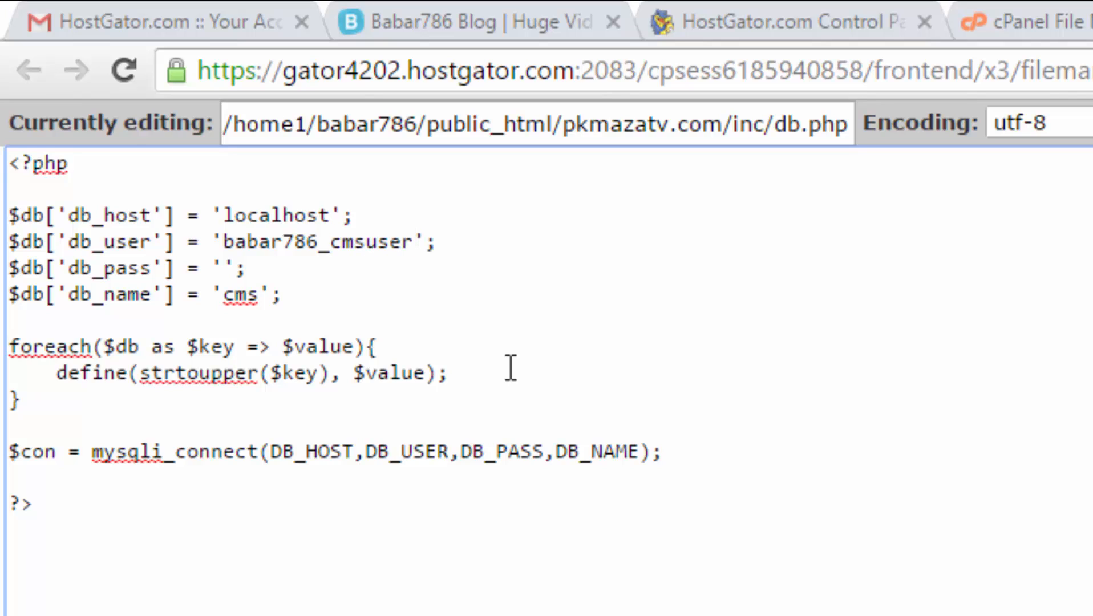
Enter the database user's password as the db_pass value in db.php
{"action": "key", "text": "Down"}
{"action": "key", "text": "Left"}
{"action": "key", "text": "Left"}
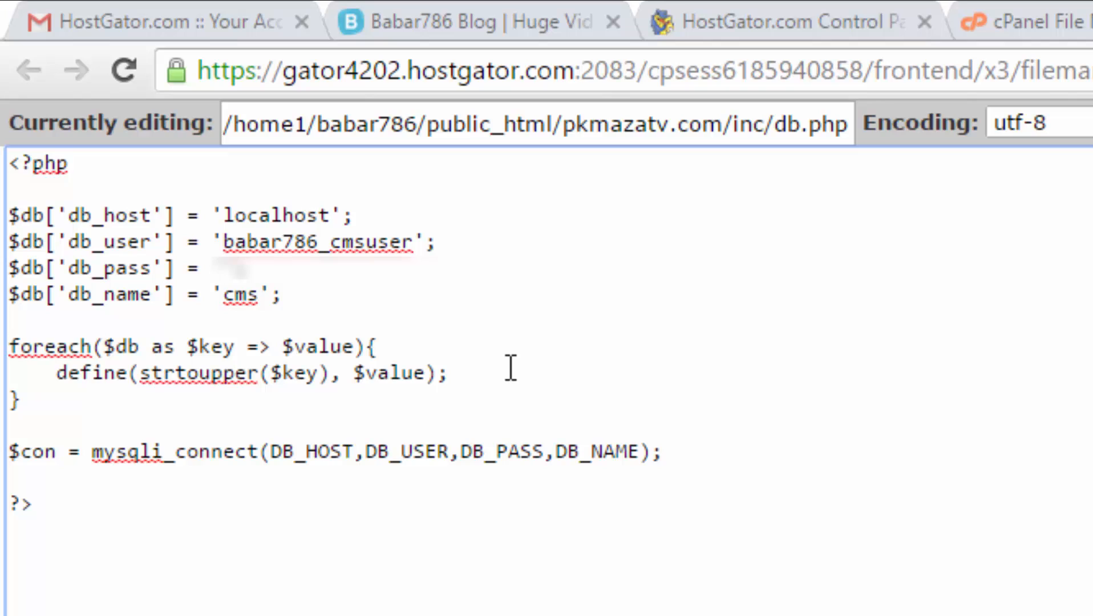
{"action": "type", "text": "••••••••••"}
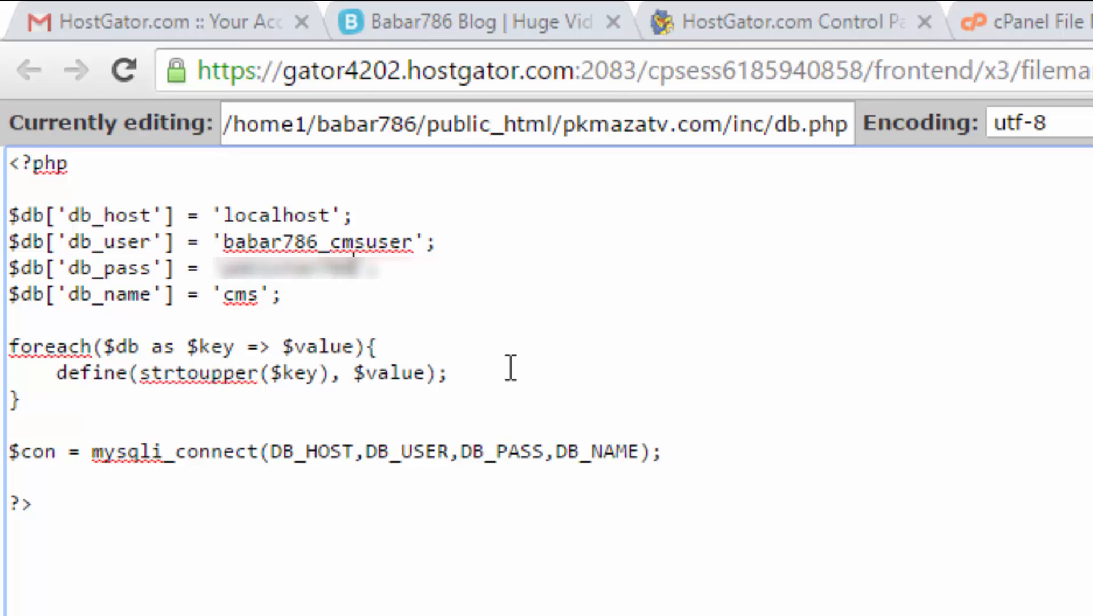
Set the db_name value in db.php to babar786_cms, matching the name in phpMyAdmin, and save the file
{"action": "key", "text": "Down"}
{"action": "key", "text": "Left"}
{"action": "key", "text": "Left"}
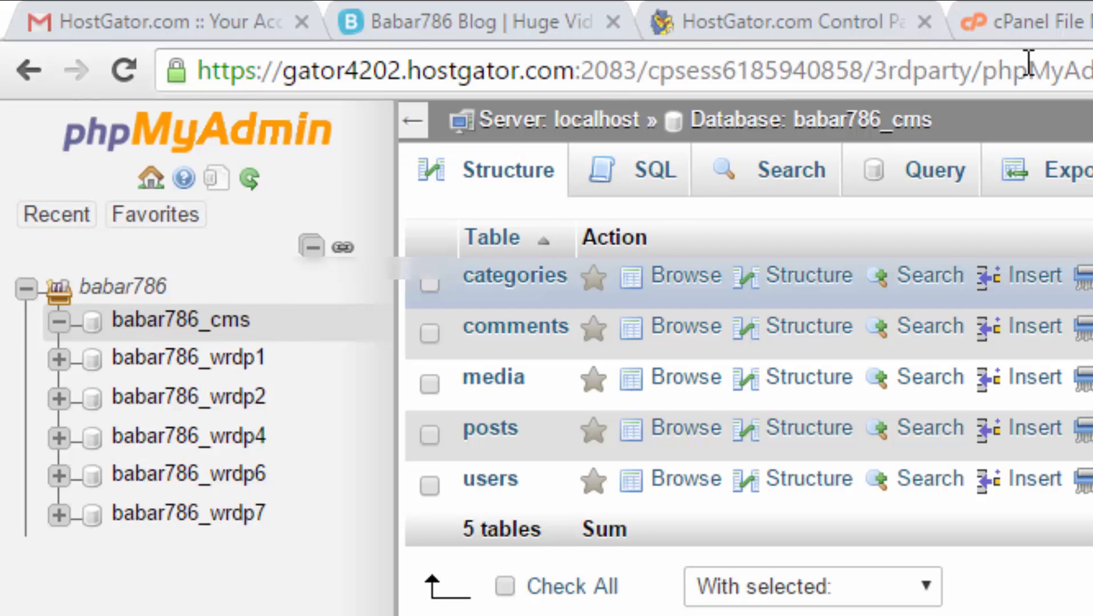
{"action": "left_click", "coordinate": [1047, 11]}
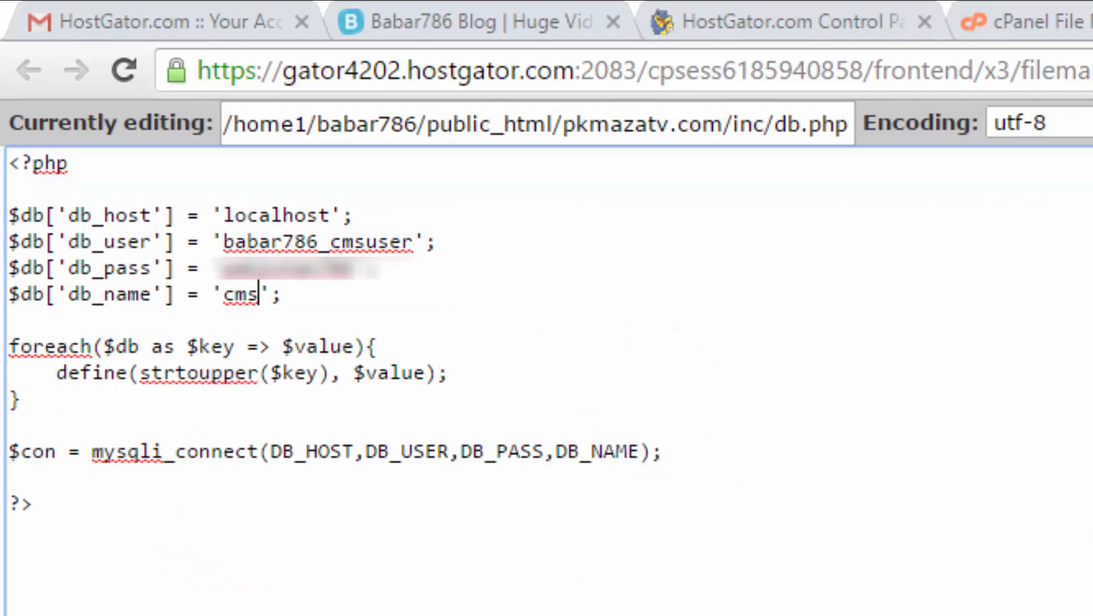
{"action": "key", "text": "Left"}
{"action": "key", "text": "Left"}
{"action": "key", "text": "Left"}
{"action": "type", "text": "babar"}
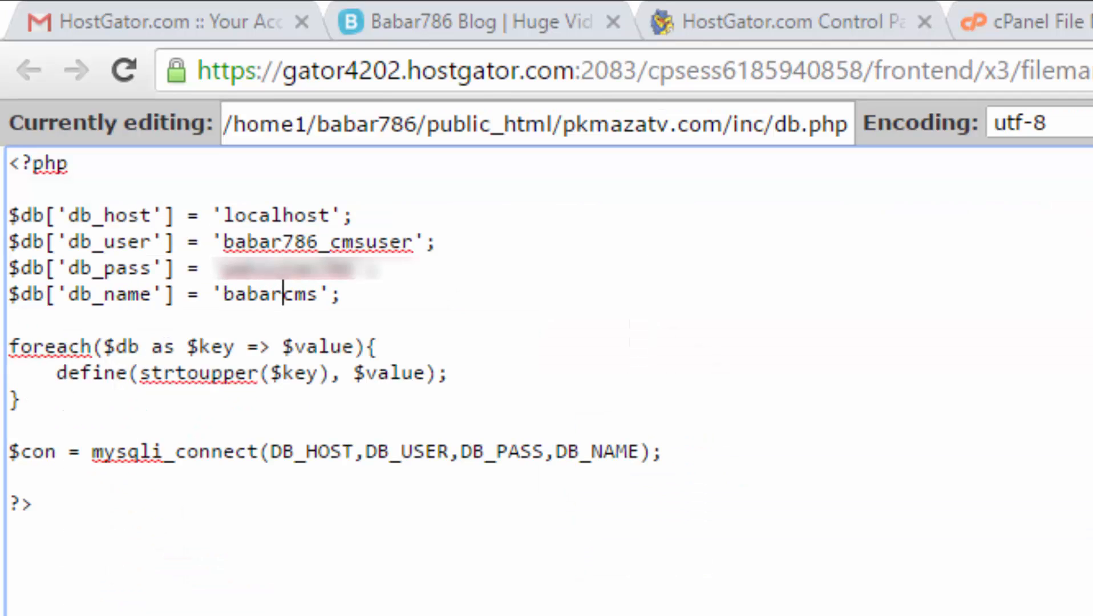
{"action": "type", "text": "8"}
{"action": "key", "text": "BackSpace"}
{"action": "type", "text": "786_"}
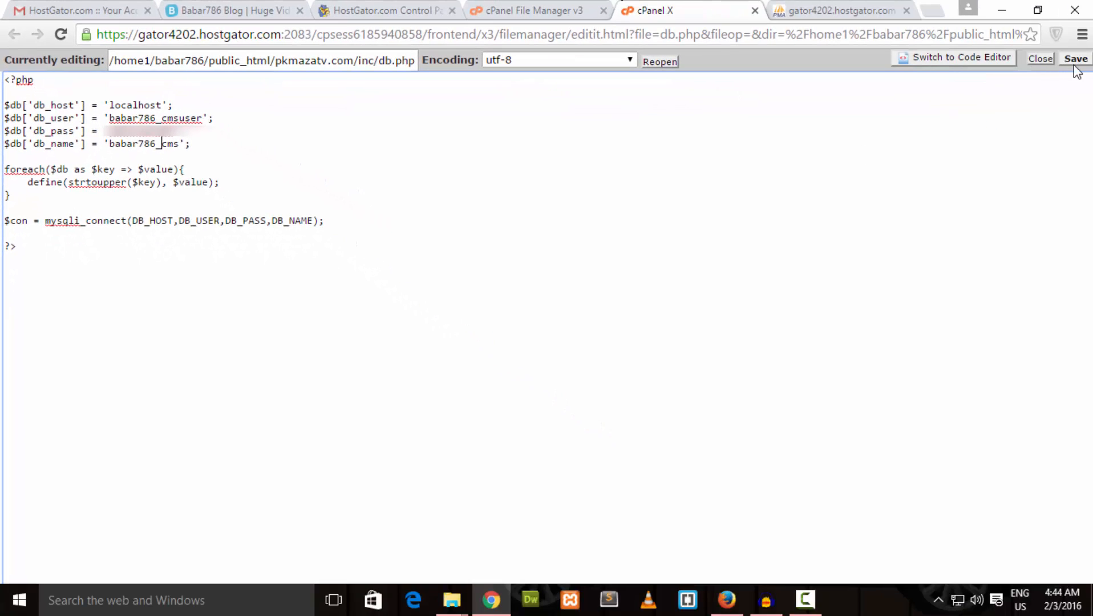
{"action": "left_click", "coordinate": [1075, 63]}
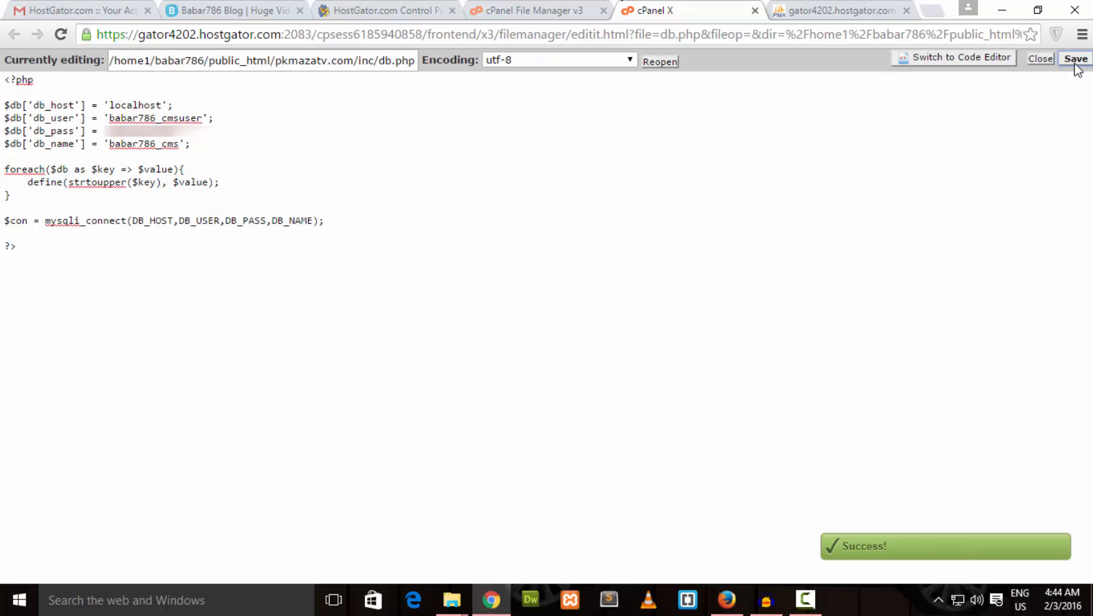
{"action": "left_click", "coordinate": [211, 8]}
{"action": "left_click", "coordinate": [246, 30]}
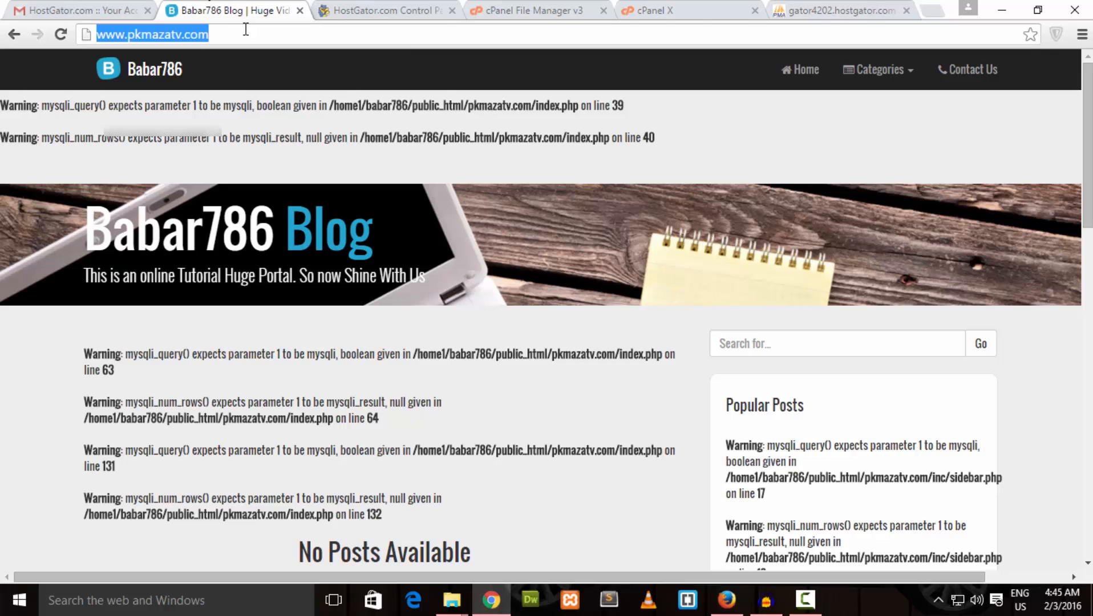
{"action": "key", "text": "Return"}
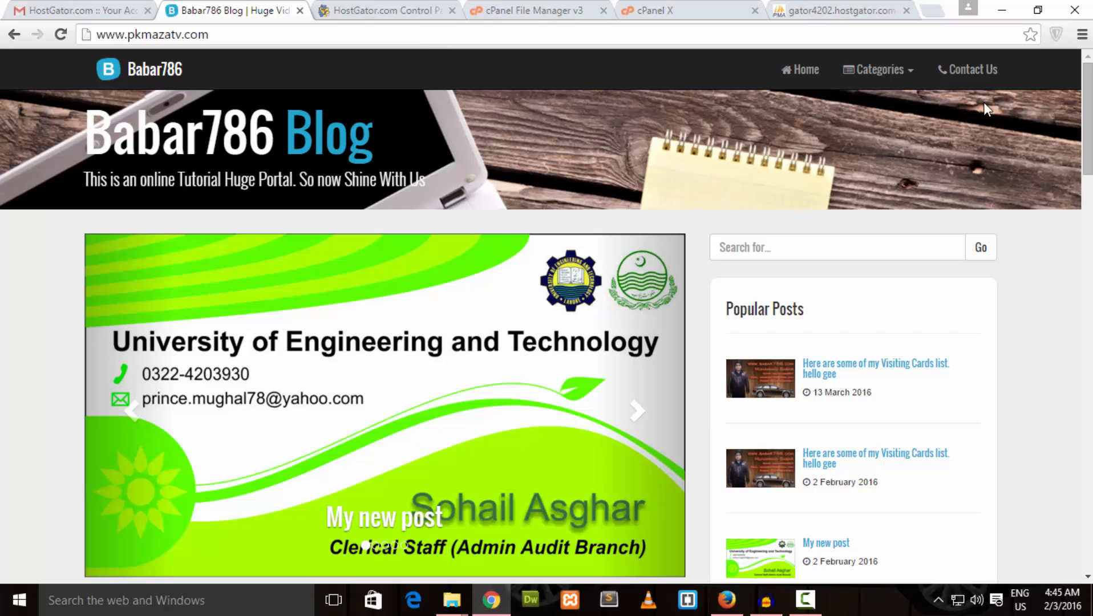
{"action": "left_click_drag", "start_coordinate": [1089, 115], "coordinate": [1091, 194]}
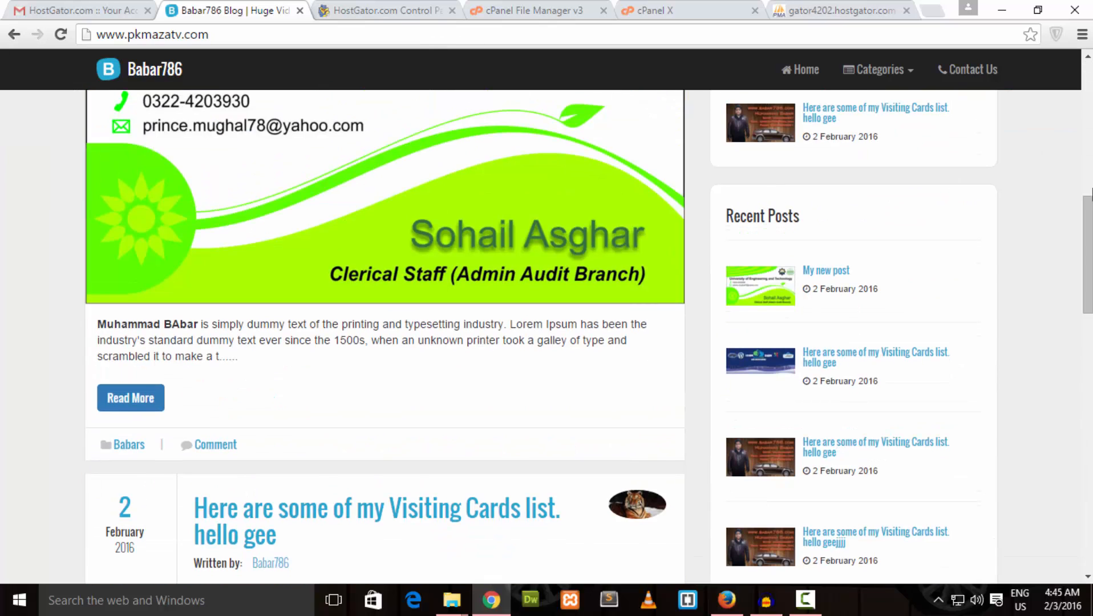
{"action": "left_click", "coordinate": [302, 516]}
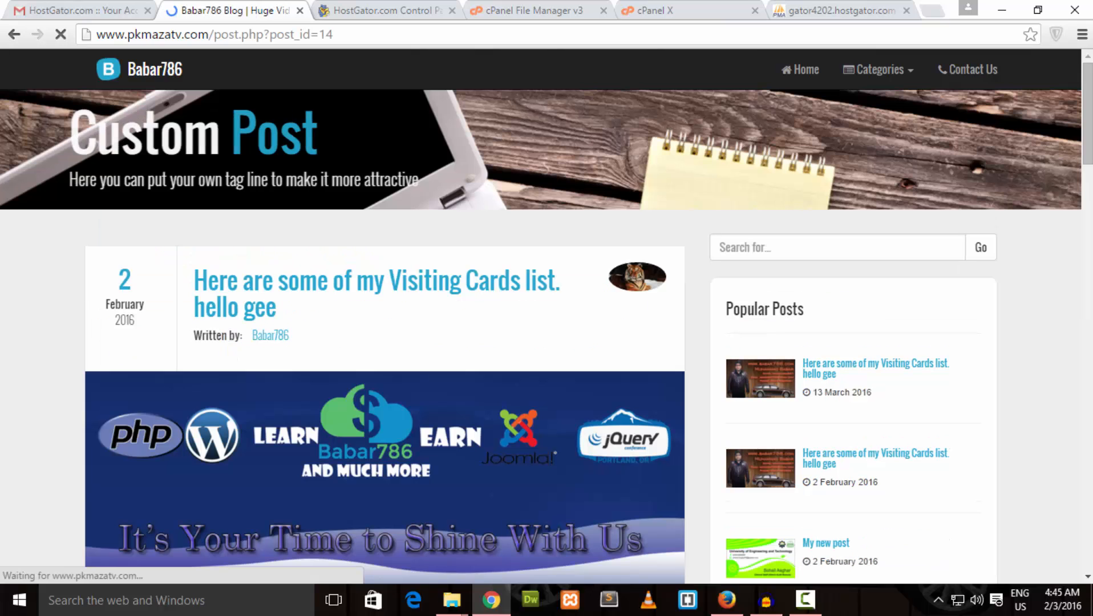
Submit a test comment on the post with placeholder name and e-mail, website ldsjlfdaj and comment text jdslfjakfj
{"action": "left_click_drag", "start_coordinate": [1087, 136], "coordinate": [1088, 522]}
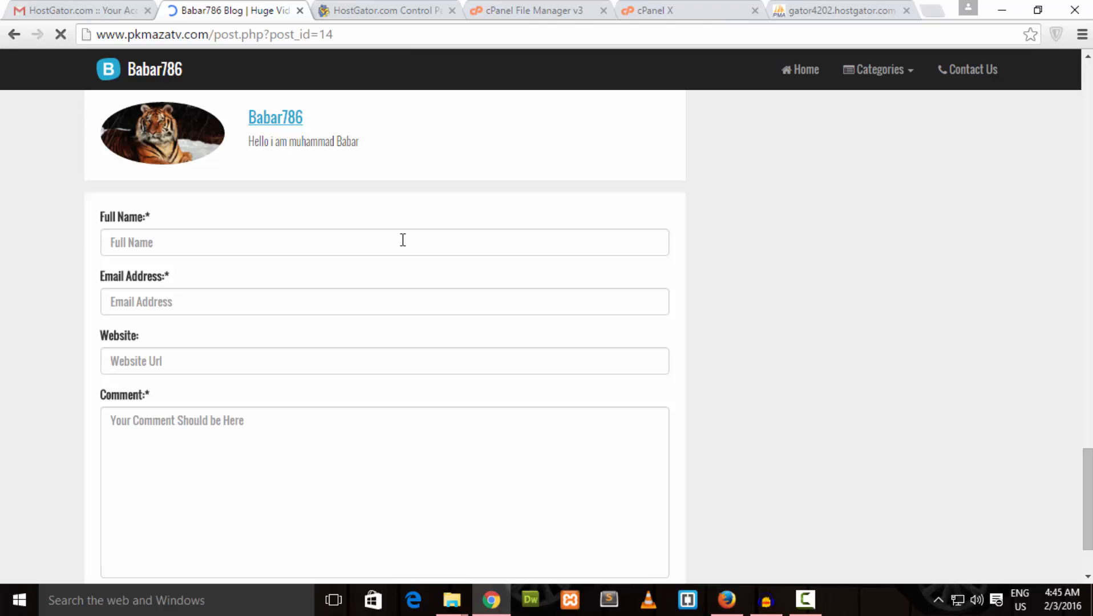
{"action": "left_click", "coordinate": [403, 240]}
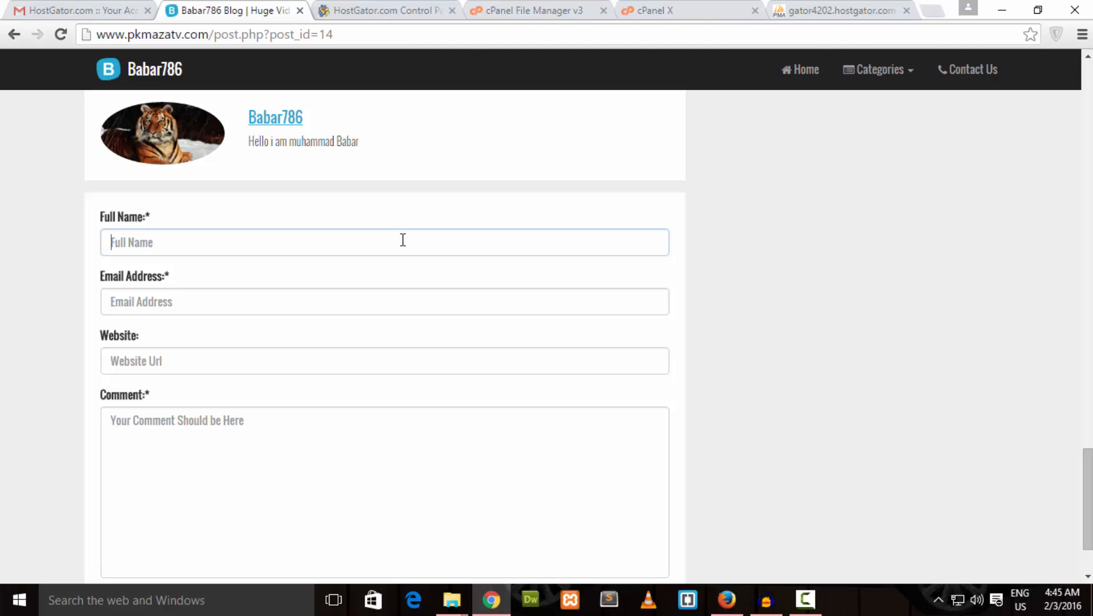
{"action": "type", "text": "dsjfladfjl"}
{"action": "key", "text": "Tab"}
{"action": "type", "text": "ljadslfjladsj"}
{"action": "key", "text": "Tab"}
{"action": "type", "text": "ldsjlfdaj"}
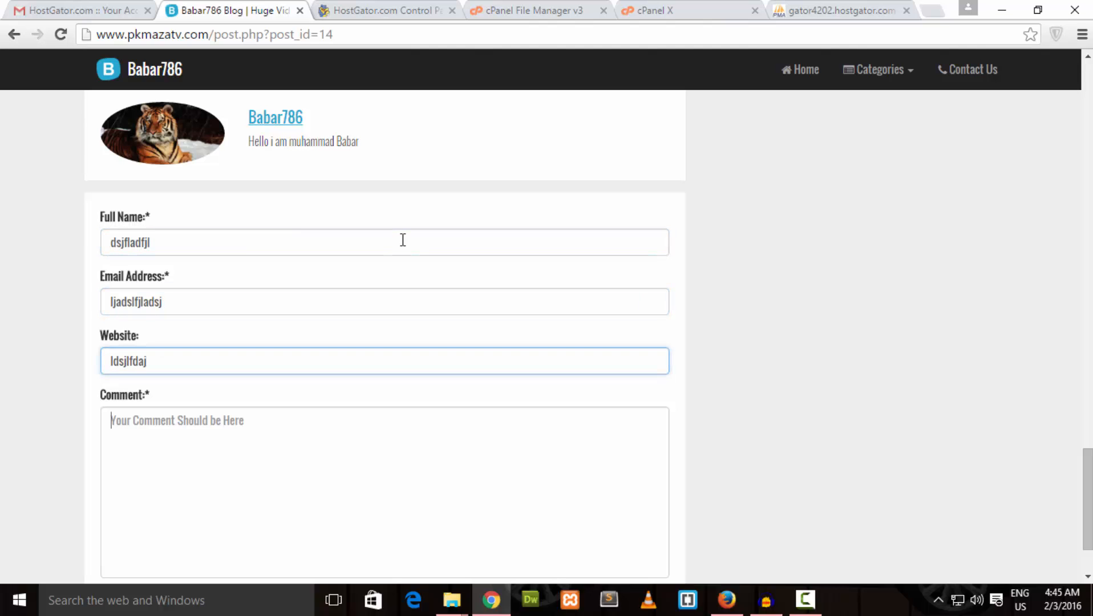
{"action": "key", "text": "Tab"}
{"action": "type", "text": "jdslfjakfj"}
{"action": "key", "text": "Tab"}
{"action": "key", "text": "Return"}
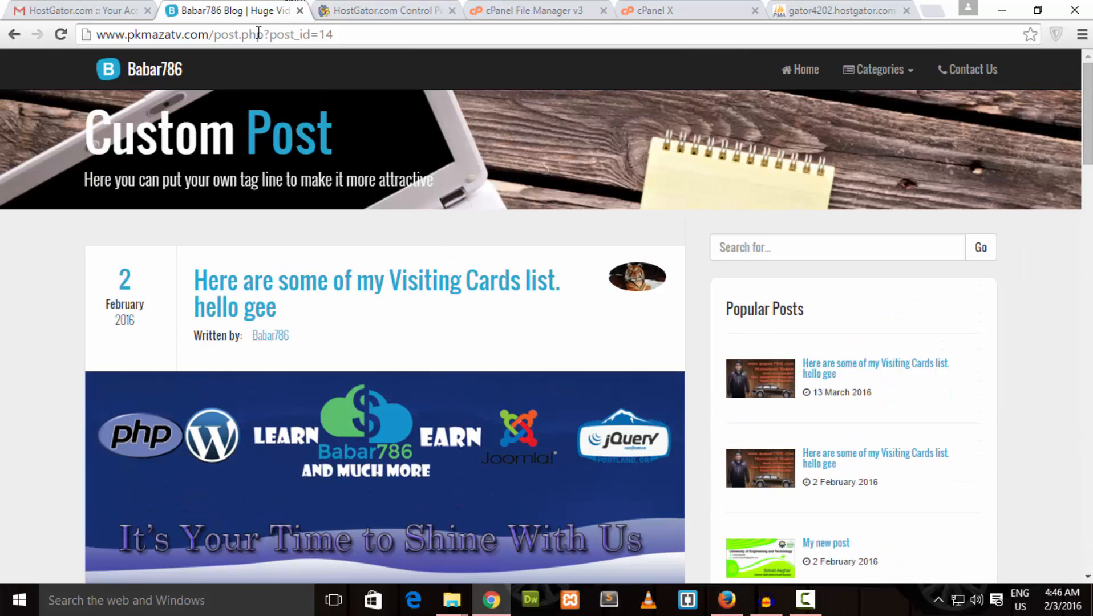
{"action": "left_click_drag", "start_coordinate": [217, 37], "coordinate": [457, 25]}
{"action": "type", "text": "ad"}
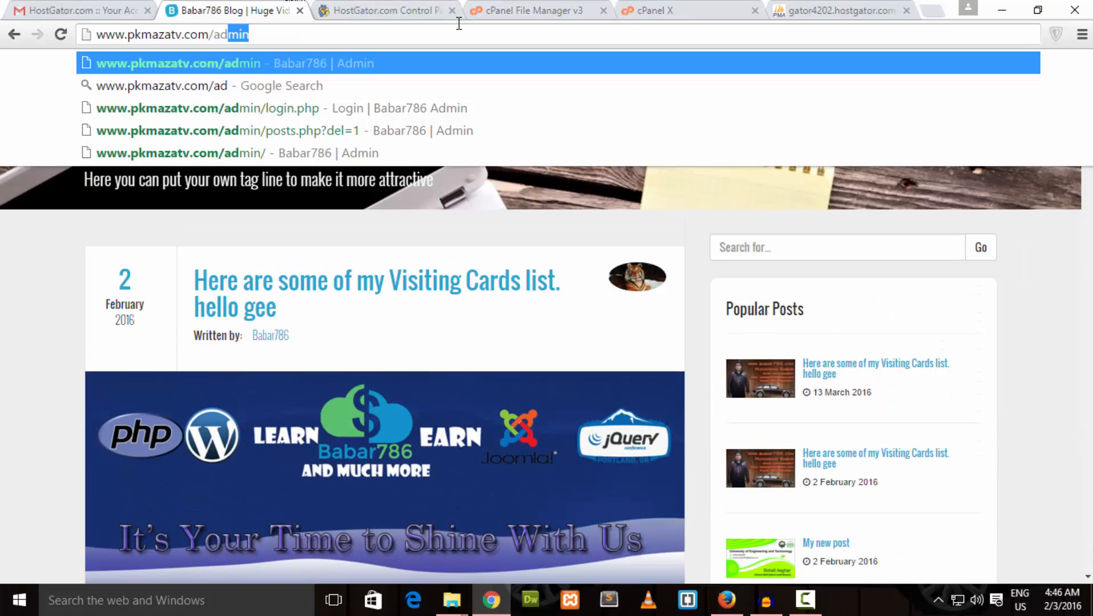
{"action": "key", "text": "Return"}
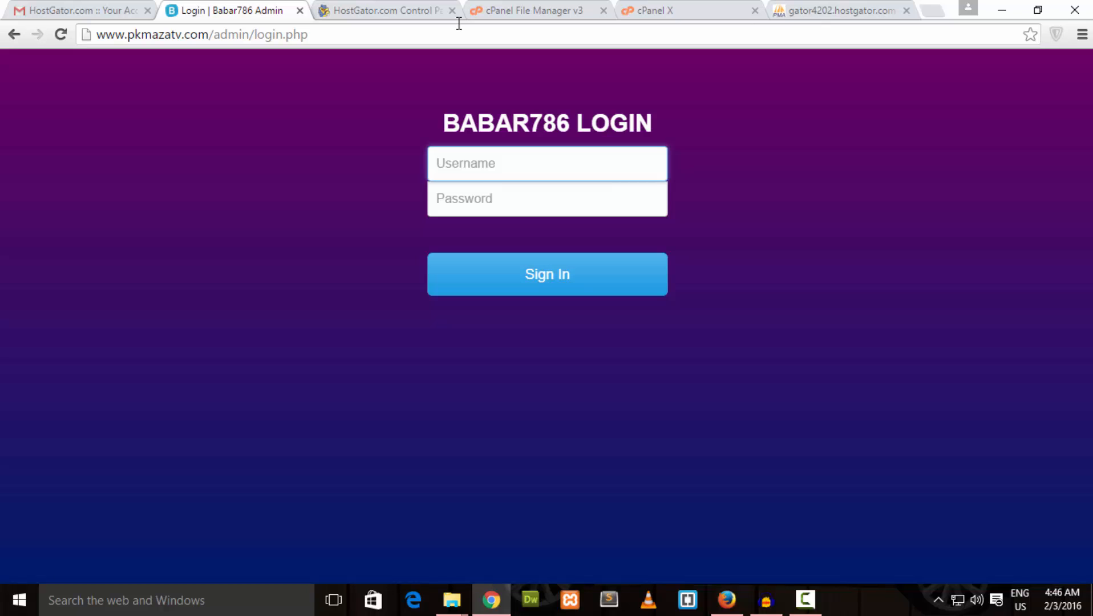
Sign in to the blog's admin area with the administrator's username and account password
{"action": "type", "text": "b"}
{"action": "key", "text": "BackSpace"}
{"action": "type", "text": "babar"}
{"action": "key", "text": "Down"}
{"action": "key", "text": "Return"}
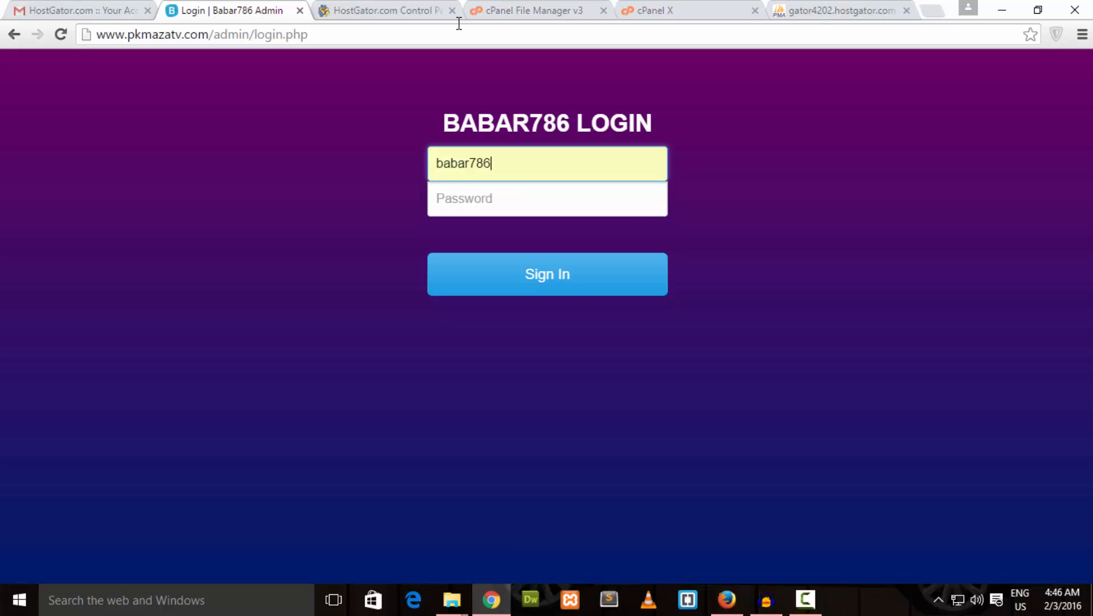
{"action": "key", "text": "Tab"}
{"action": "type", "text": "********"}
{"action": "key", "text": "Return"}
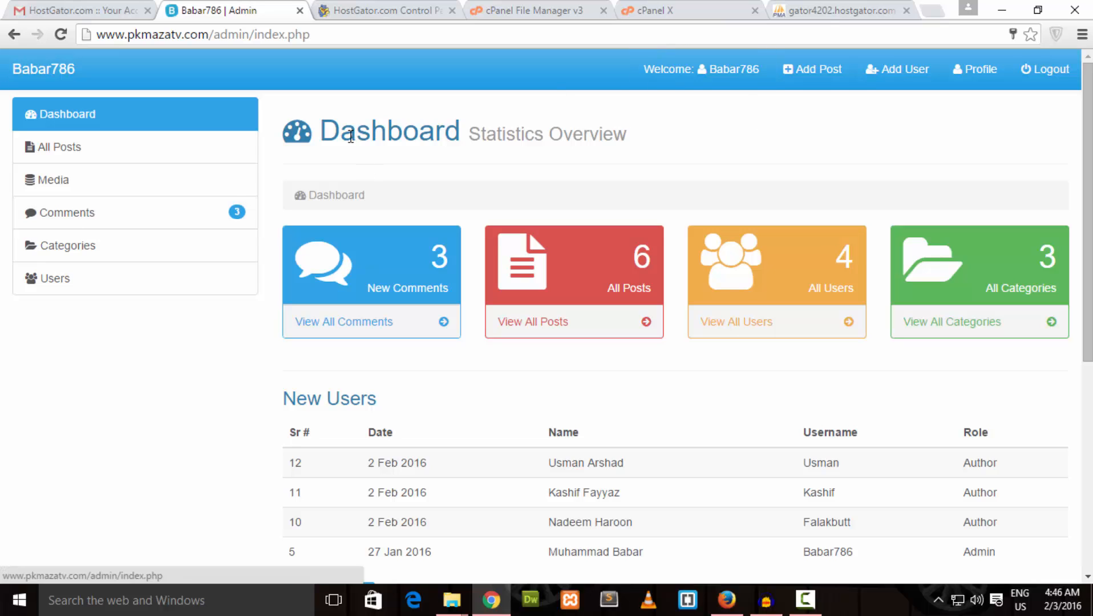
Delete the 13 Mar 2016 post, Sr # 1, from the admin list of all posts
{"action": "left_click", "coordinate": [98, 148]}
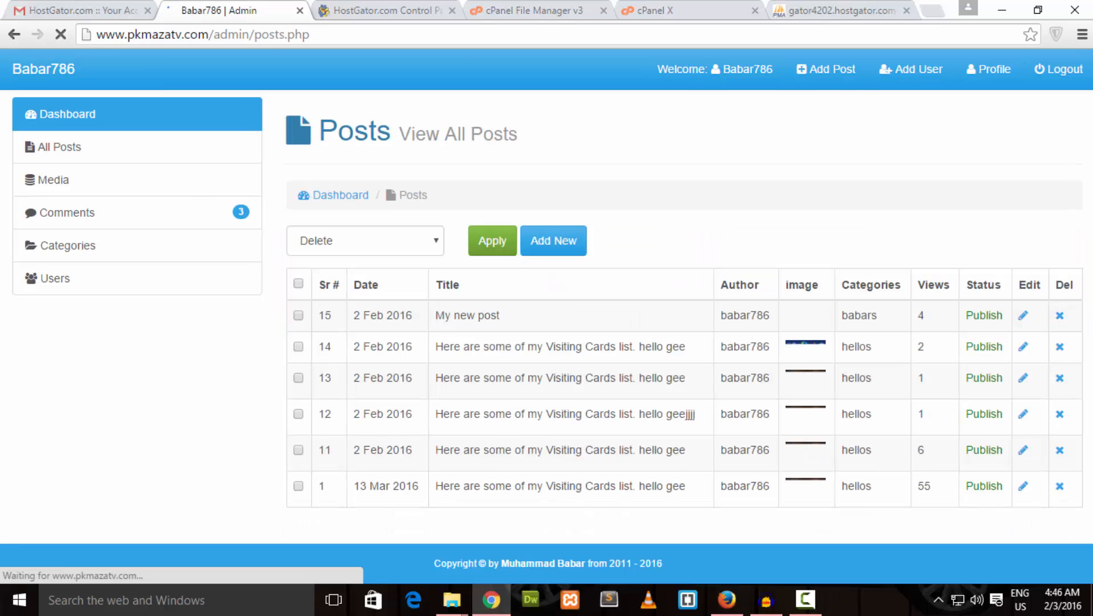
{"action": "left_click", "coordinate": [1060, 488]}
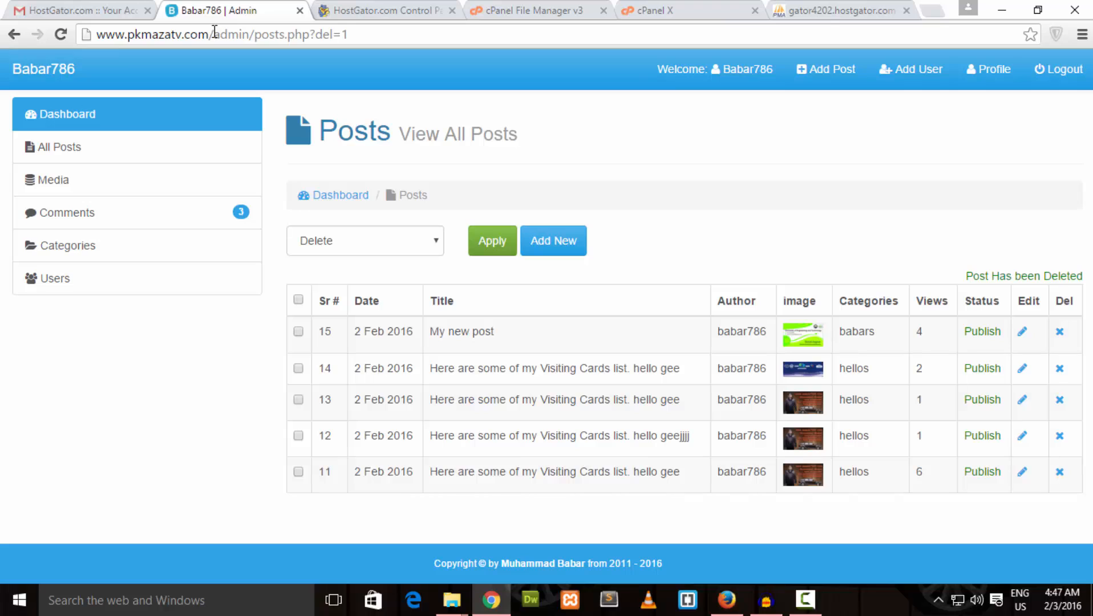
{"action": "left_click_drag", "start_coordinate": [214, 33], "coordinate": [636, 69]}
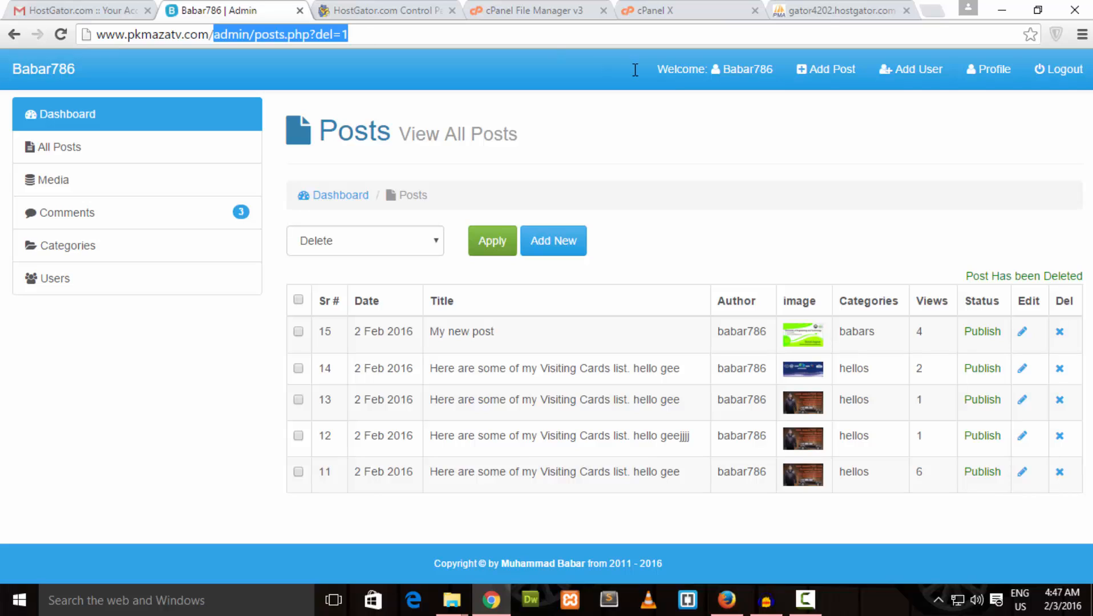
{"action": "key", "text": "BackSpace"}
{"action": "key", "text": "Return"}
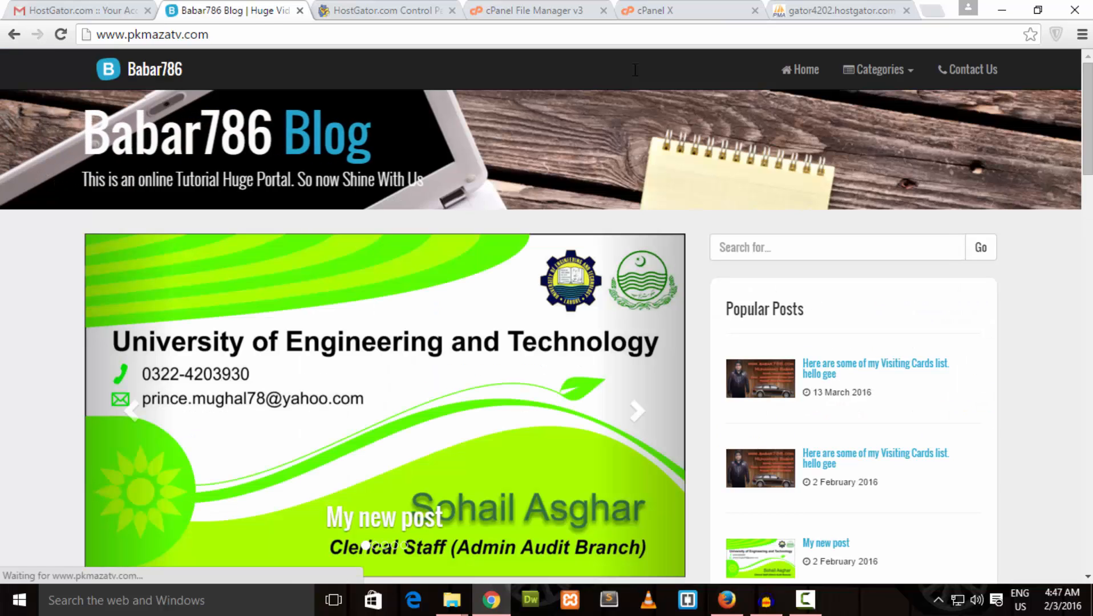
{"action": "left_click", "coordinate": [972, 71]}
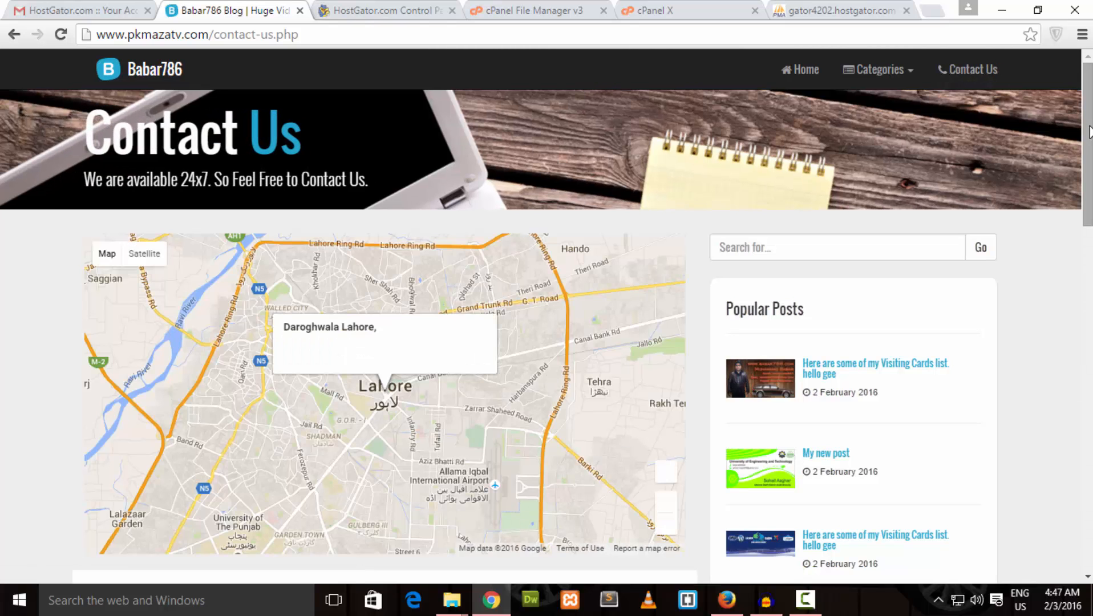
{"action": "left_click_drag", "start_coordinate": [1090, 132], "coordinate": [1091, 304]}
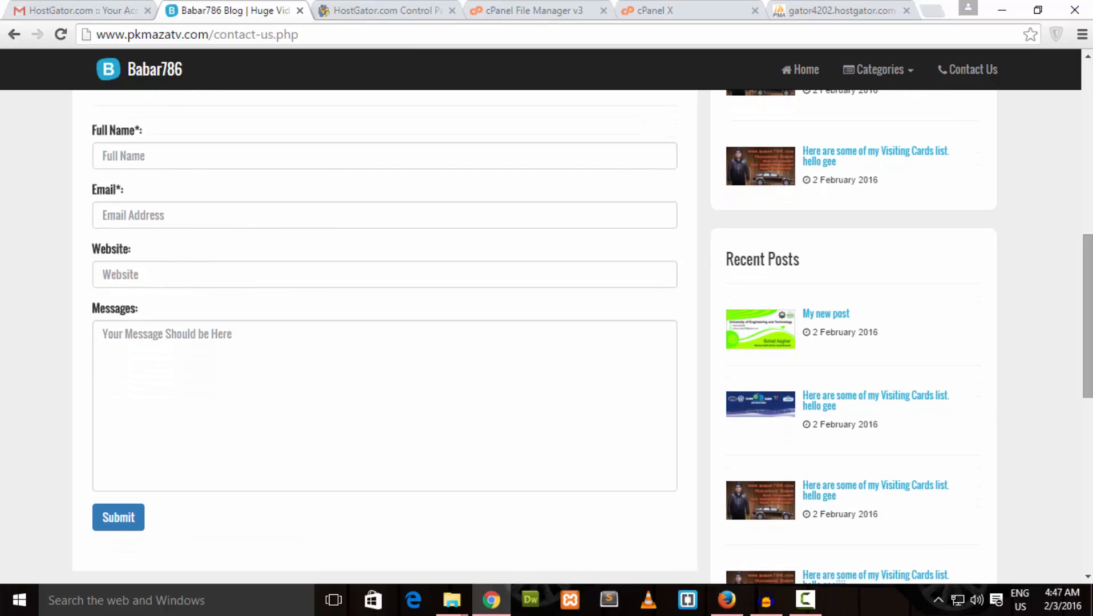